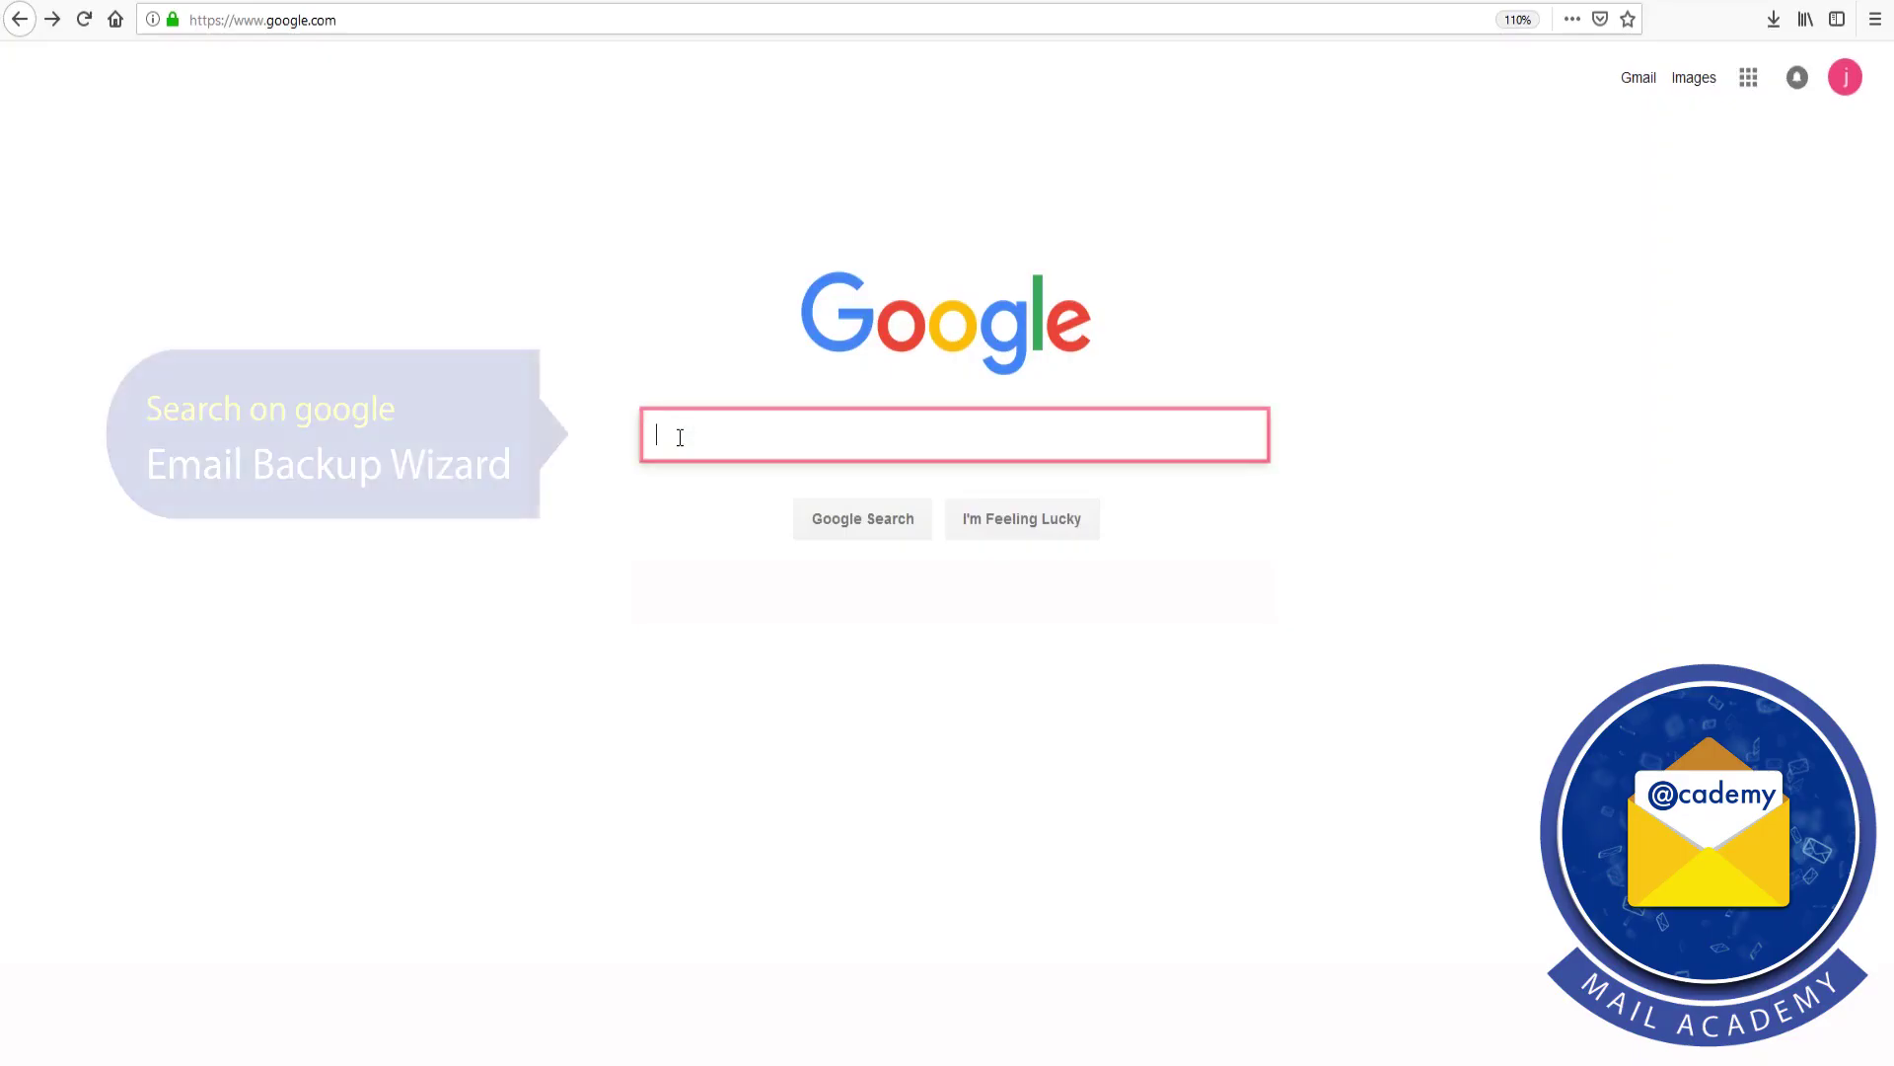
# - Enter 'email backup wizard' in the Google search box and dismiss the suggestions
pyautogui.write('email')
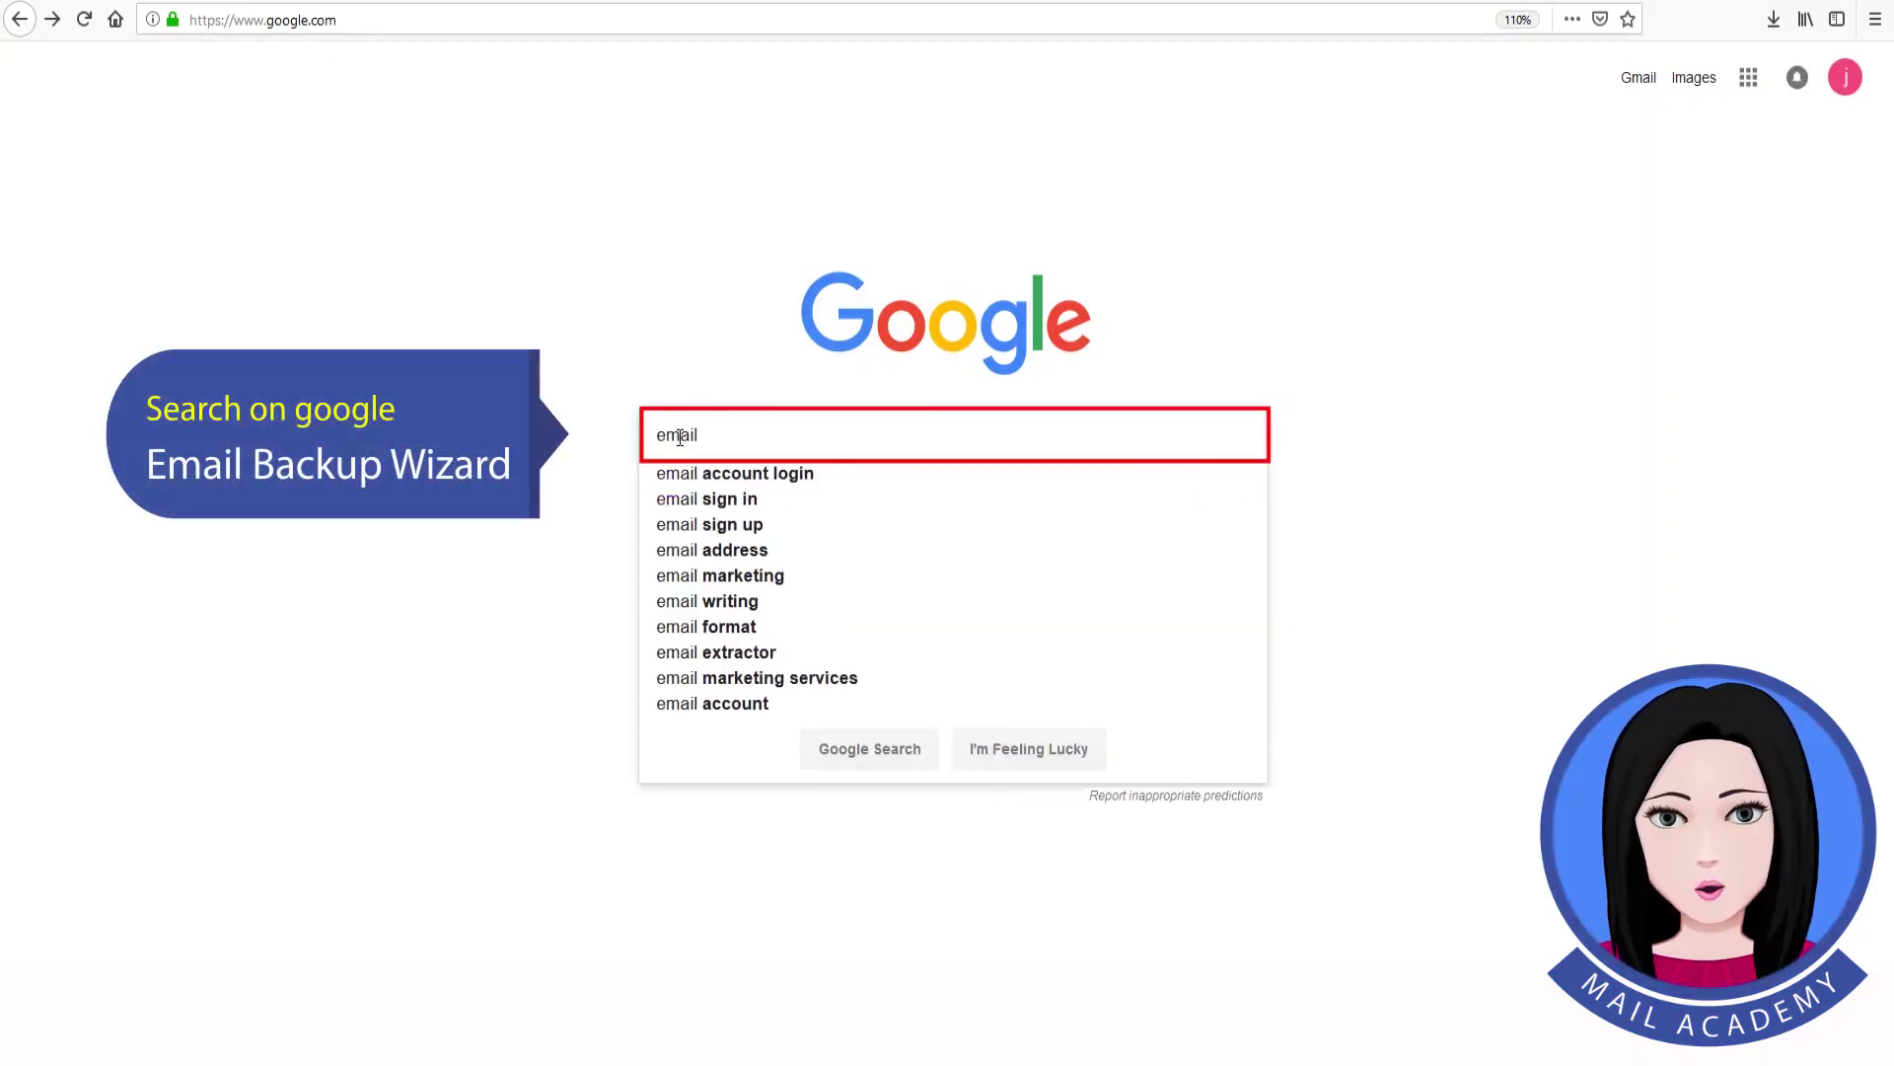
pyautogui.write(' backup wiza')
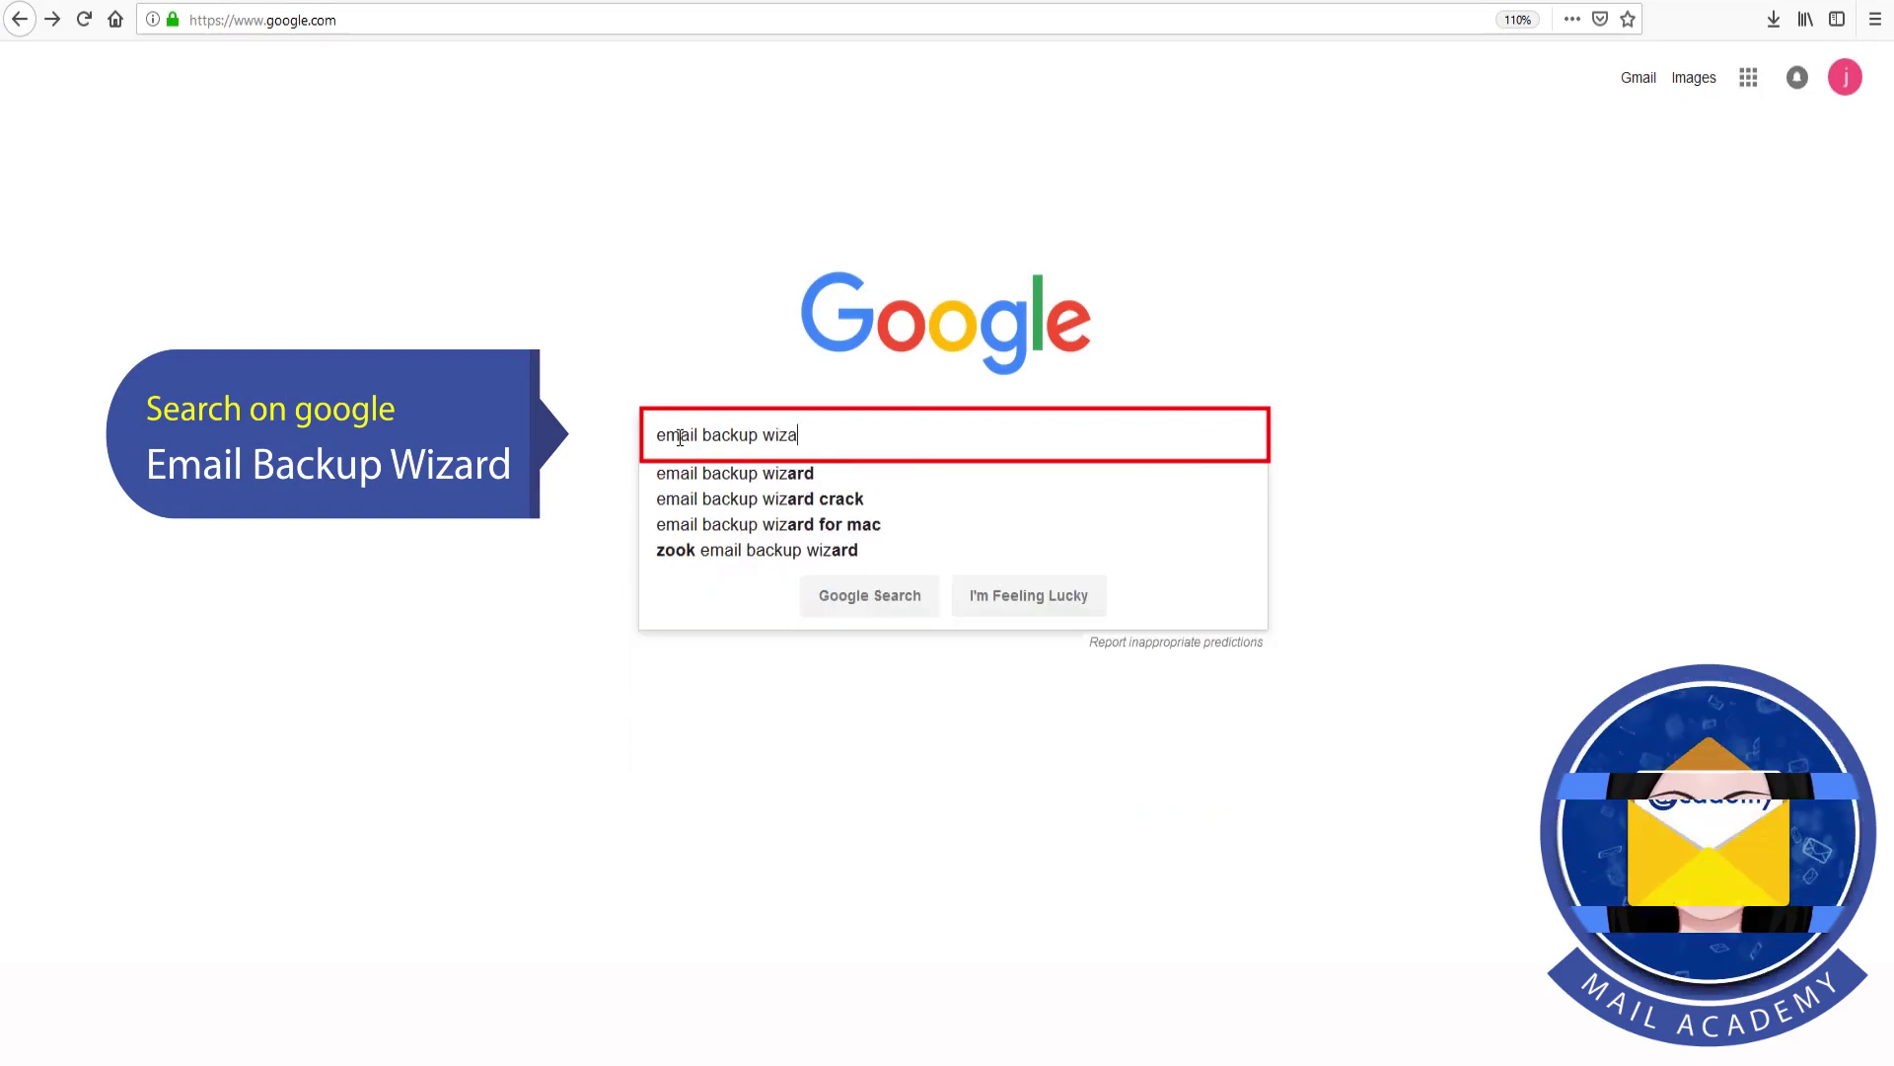
pyautogui.write('rd')
pyautogui.press('Escape')
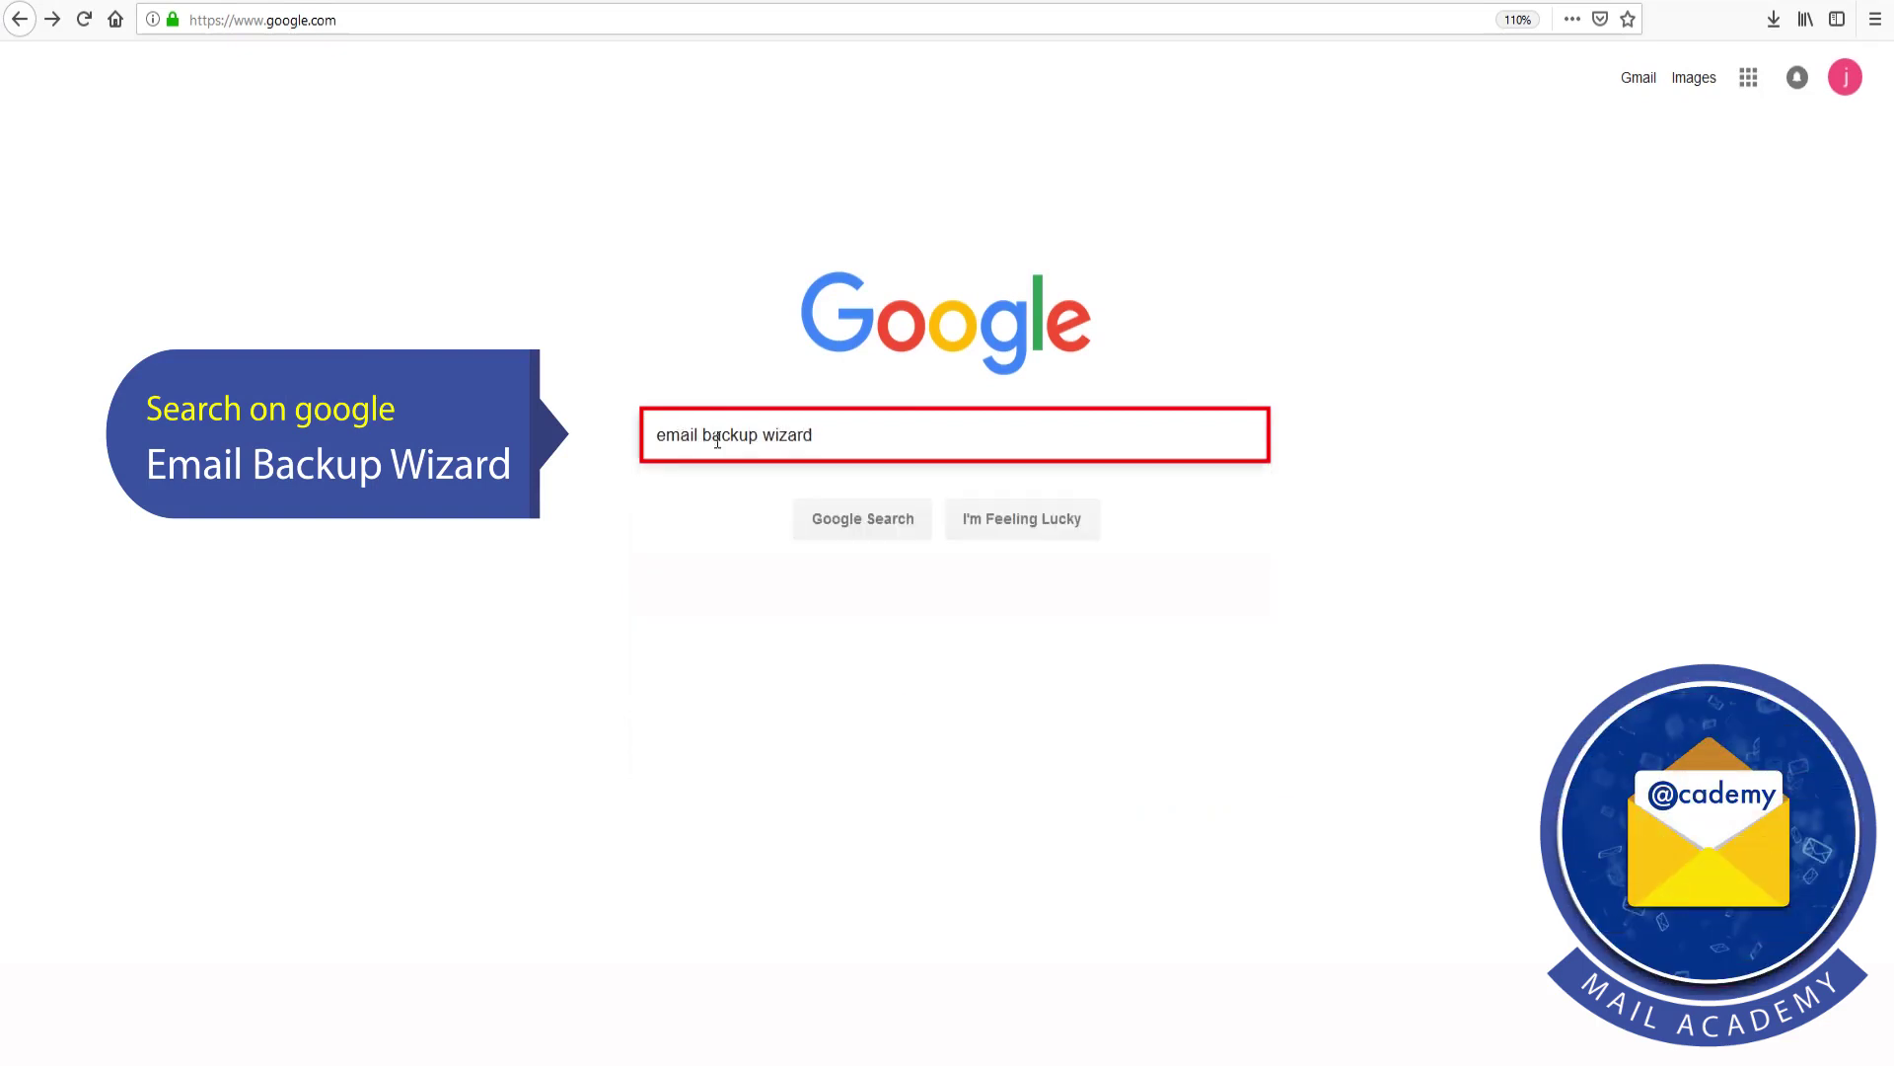
# - Search Google, open emailbackupwizard.com and save the 17.6 MB setup-email-backup.exe installer
pyautogui.click(861, 520)
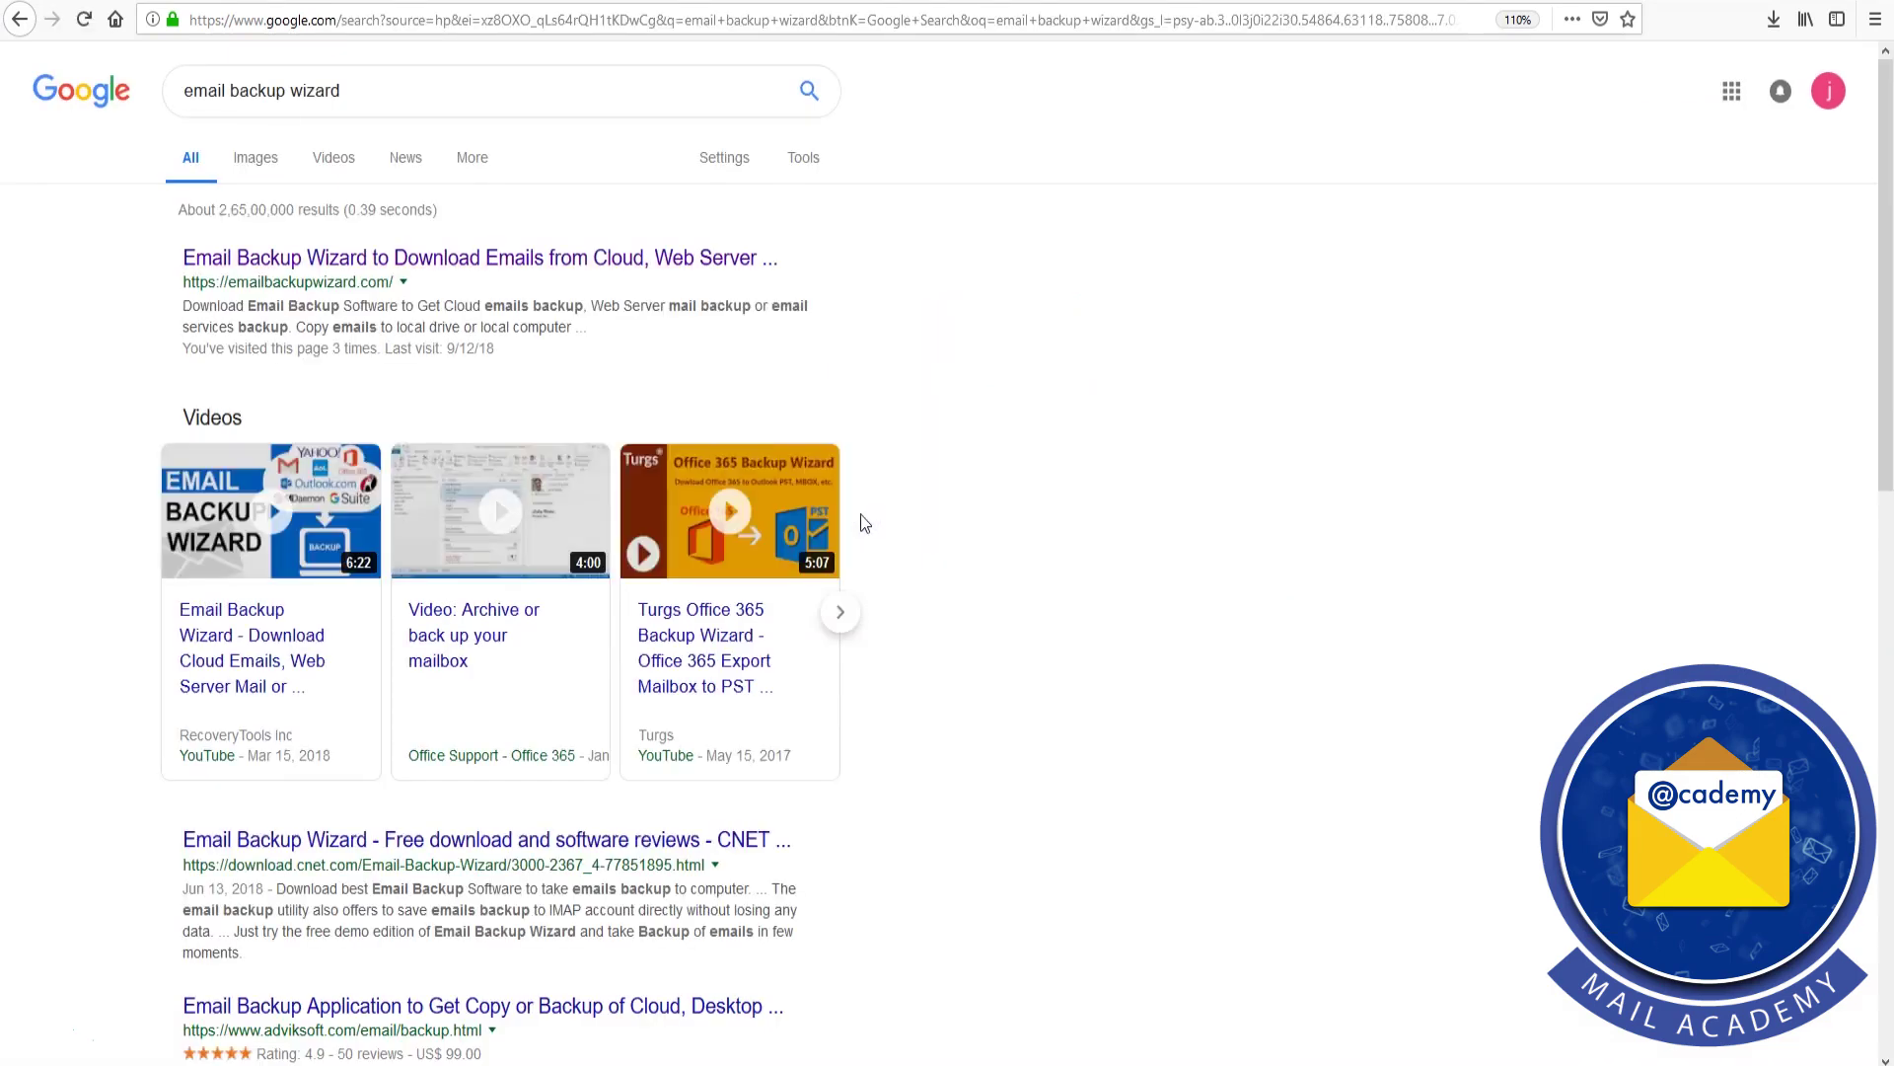
pyautogui.click(400, 259)
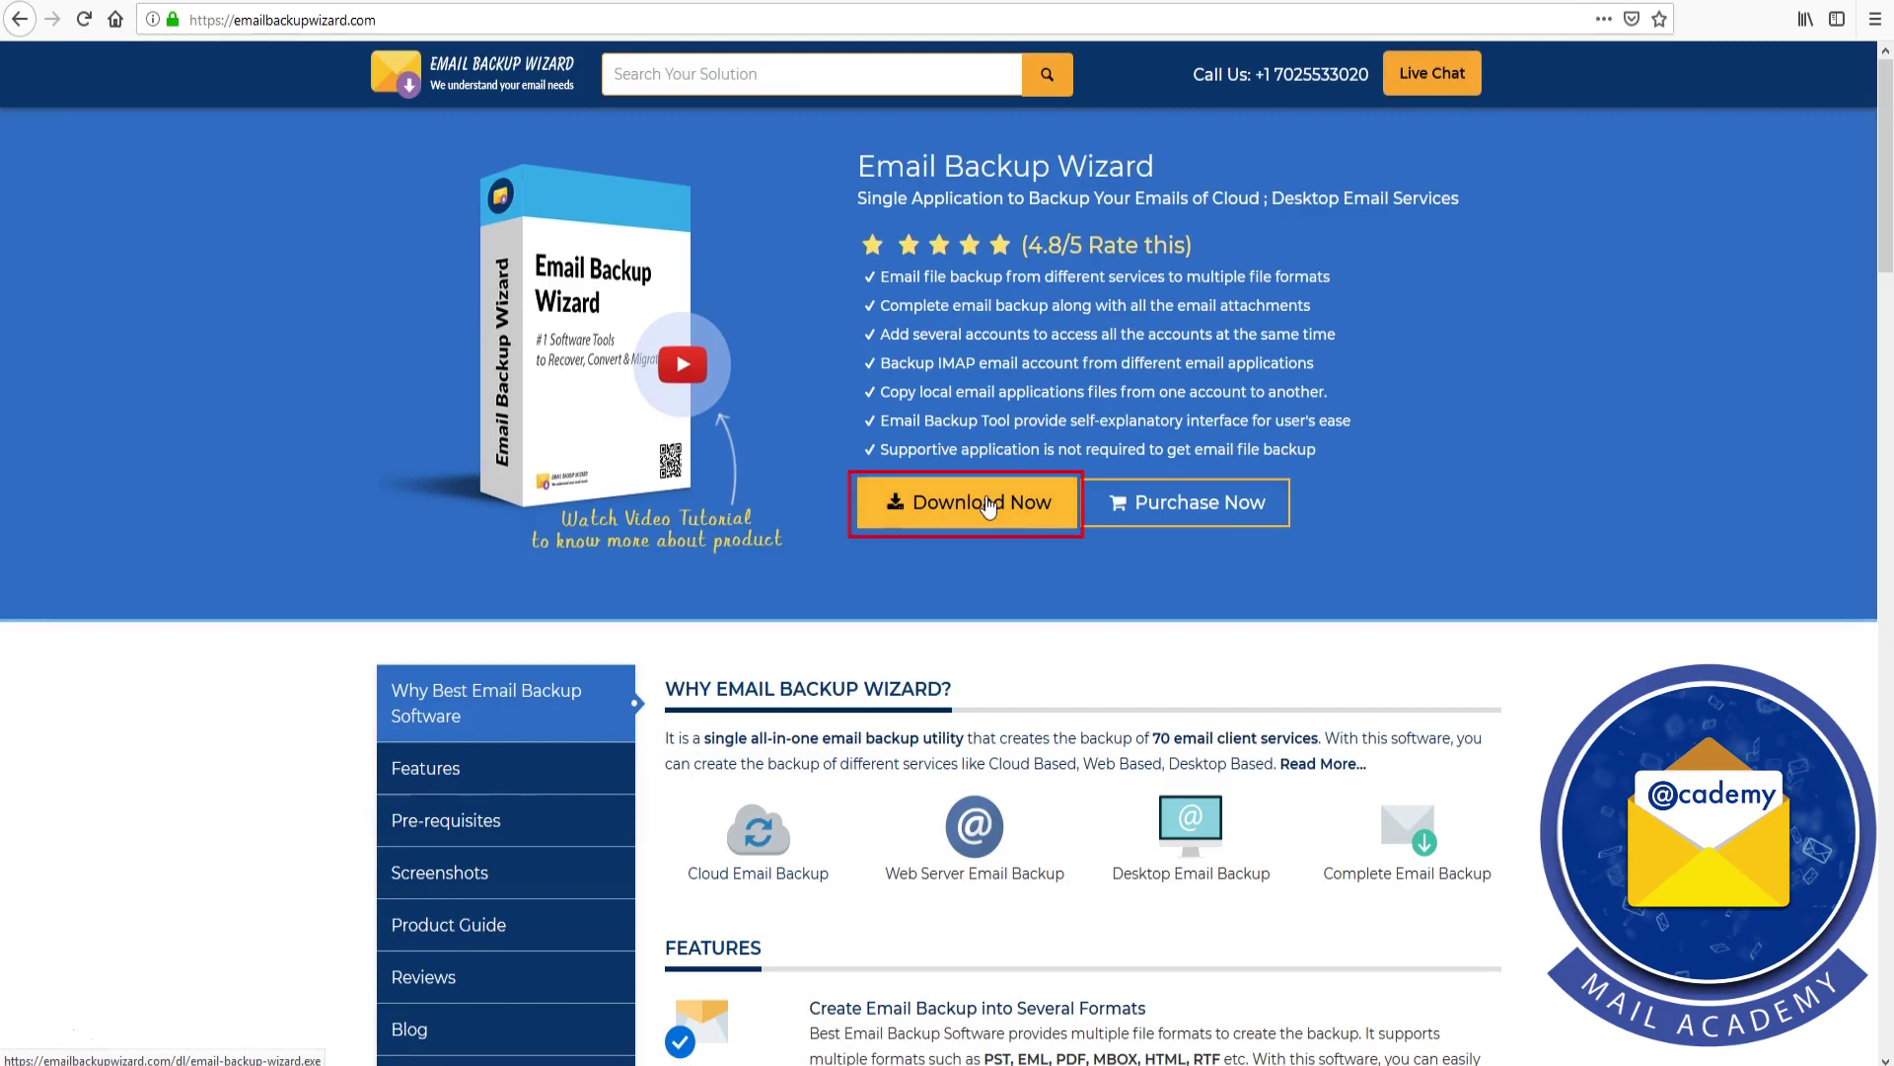
pyautogui.click(989, 507)
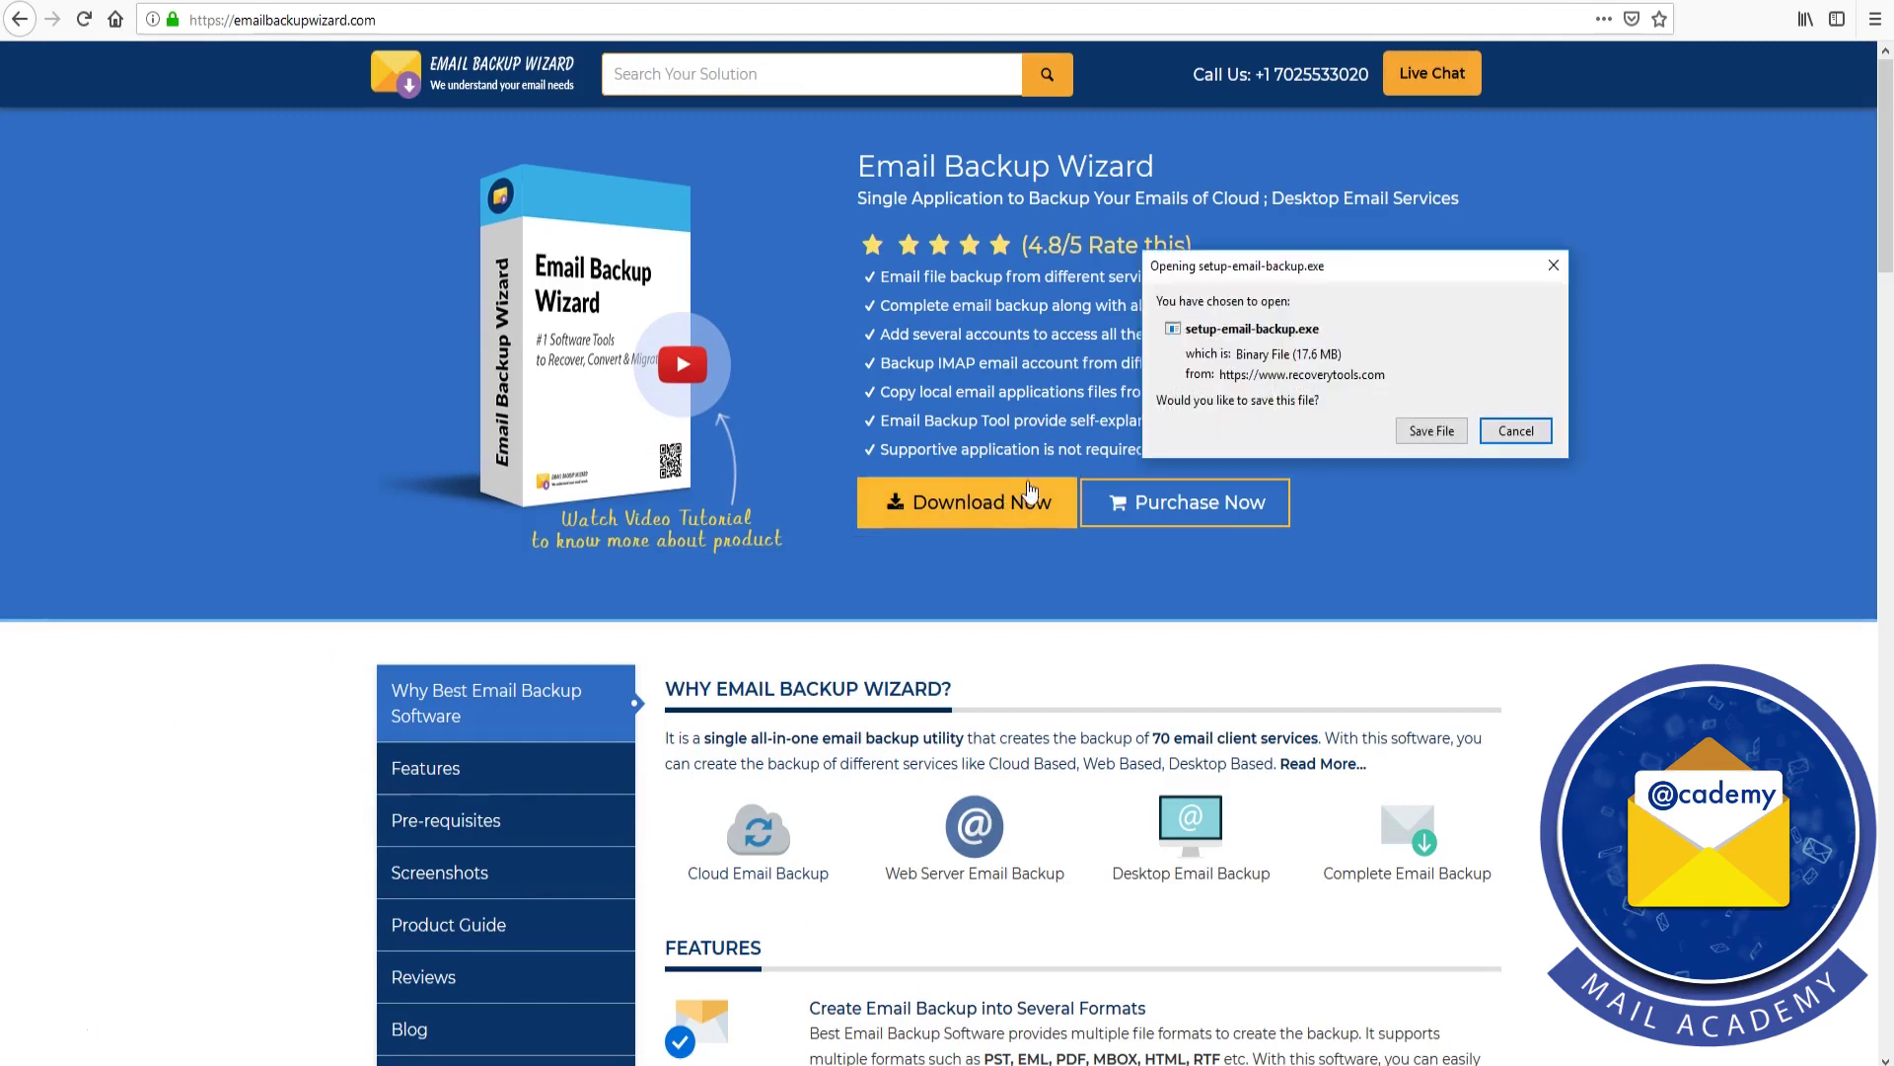
pyautogui.click(1433, 431)
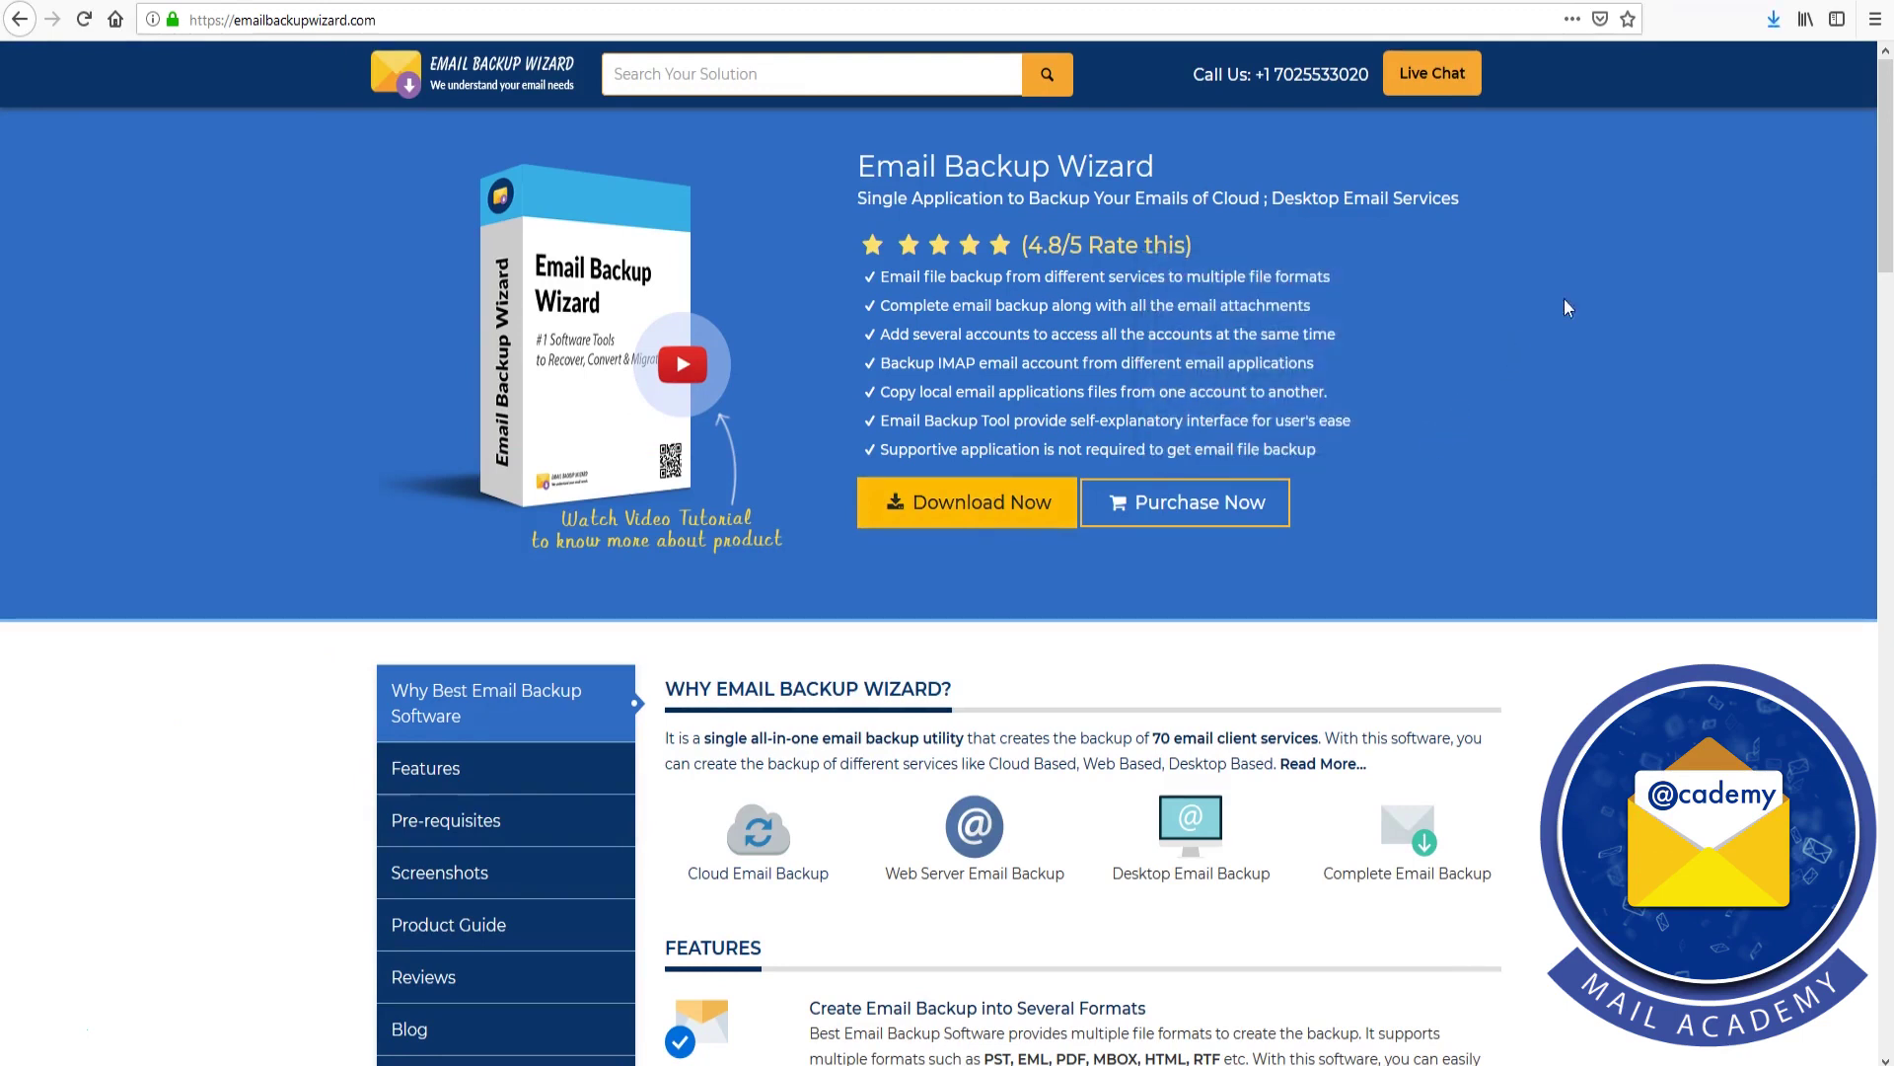
pyautogui.click(1774, 20)
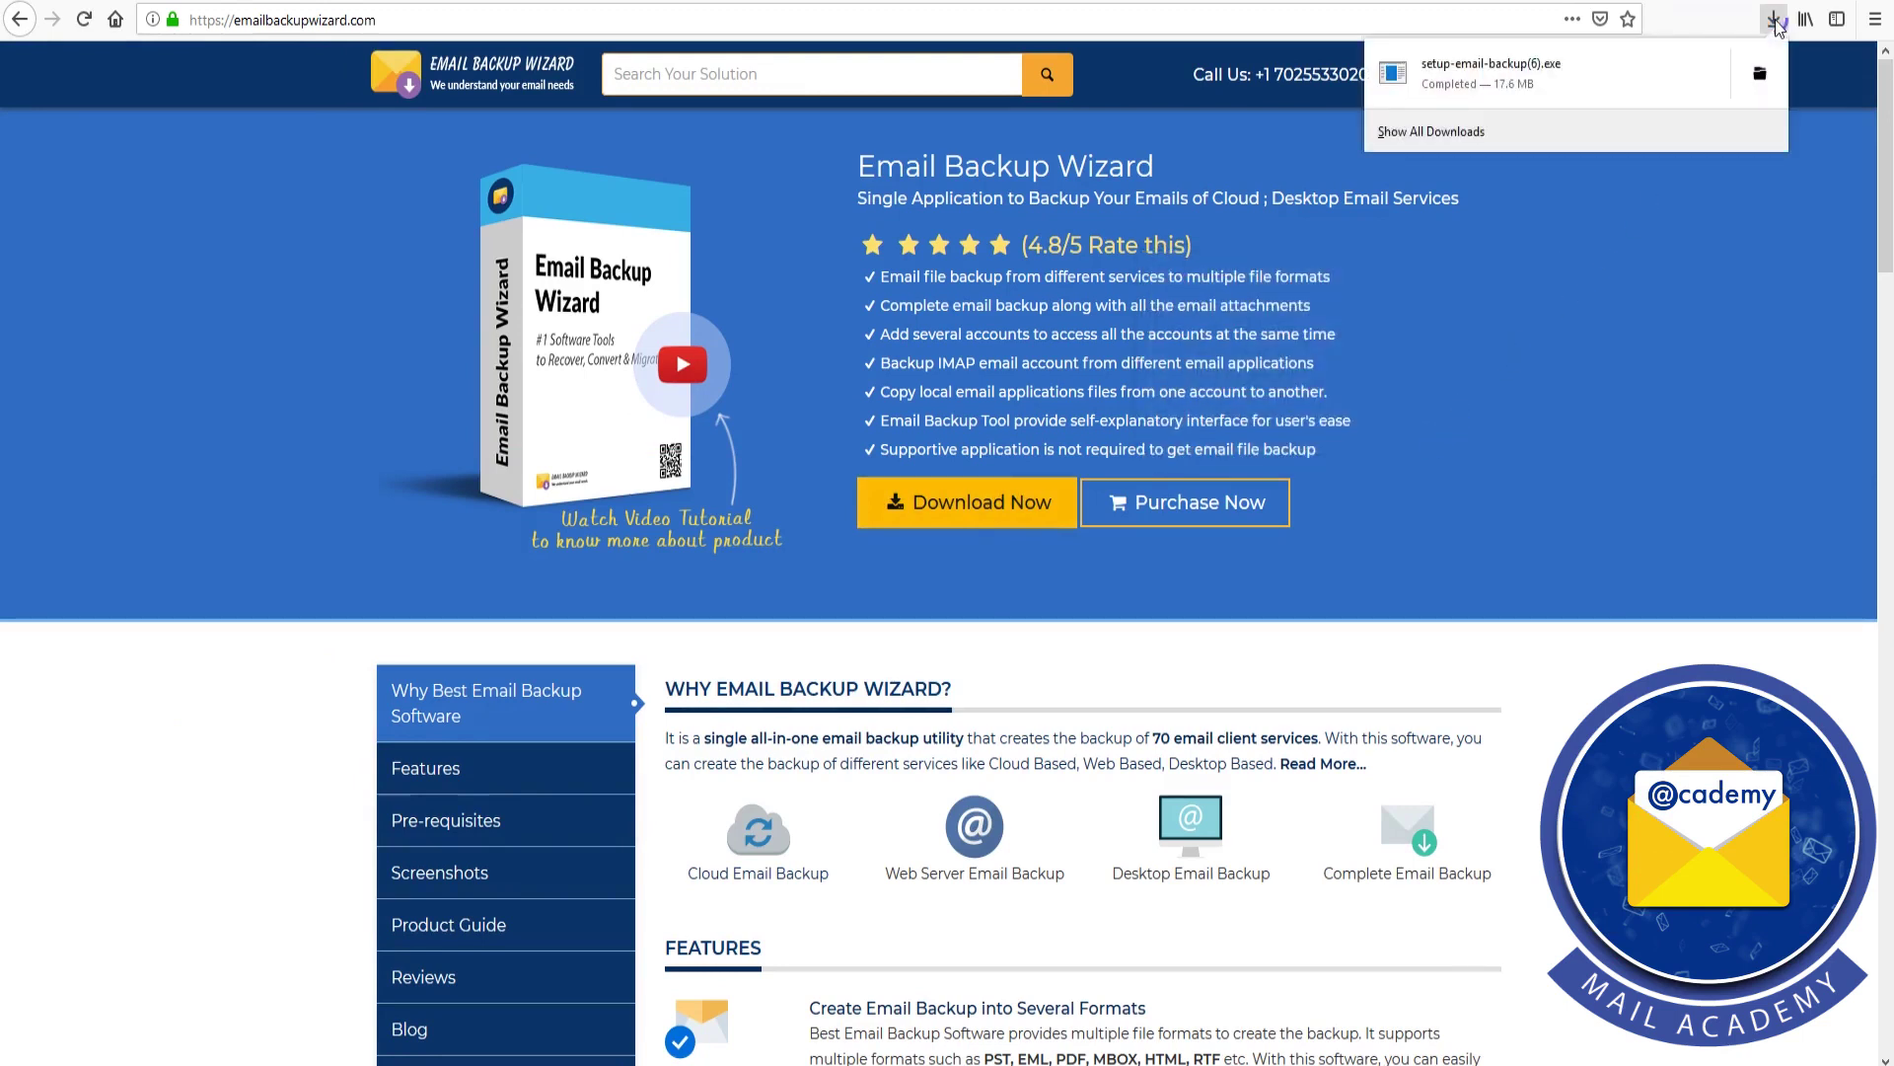
# - Install Email Backup Wizard in English with default folder and icons, then launch it
pyautogui.click(1487, 91)
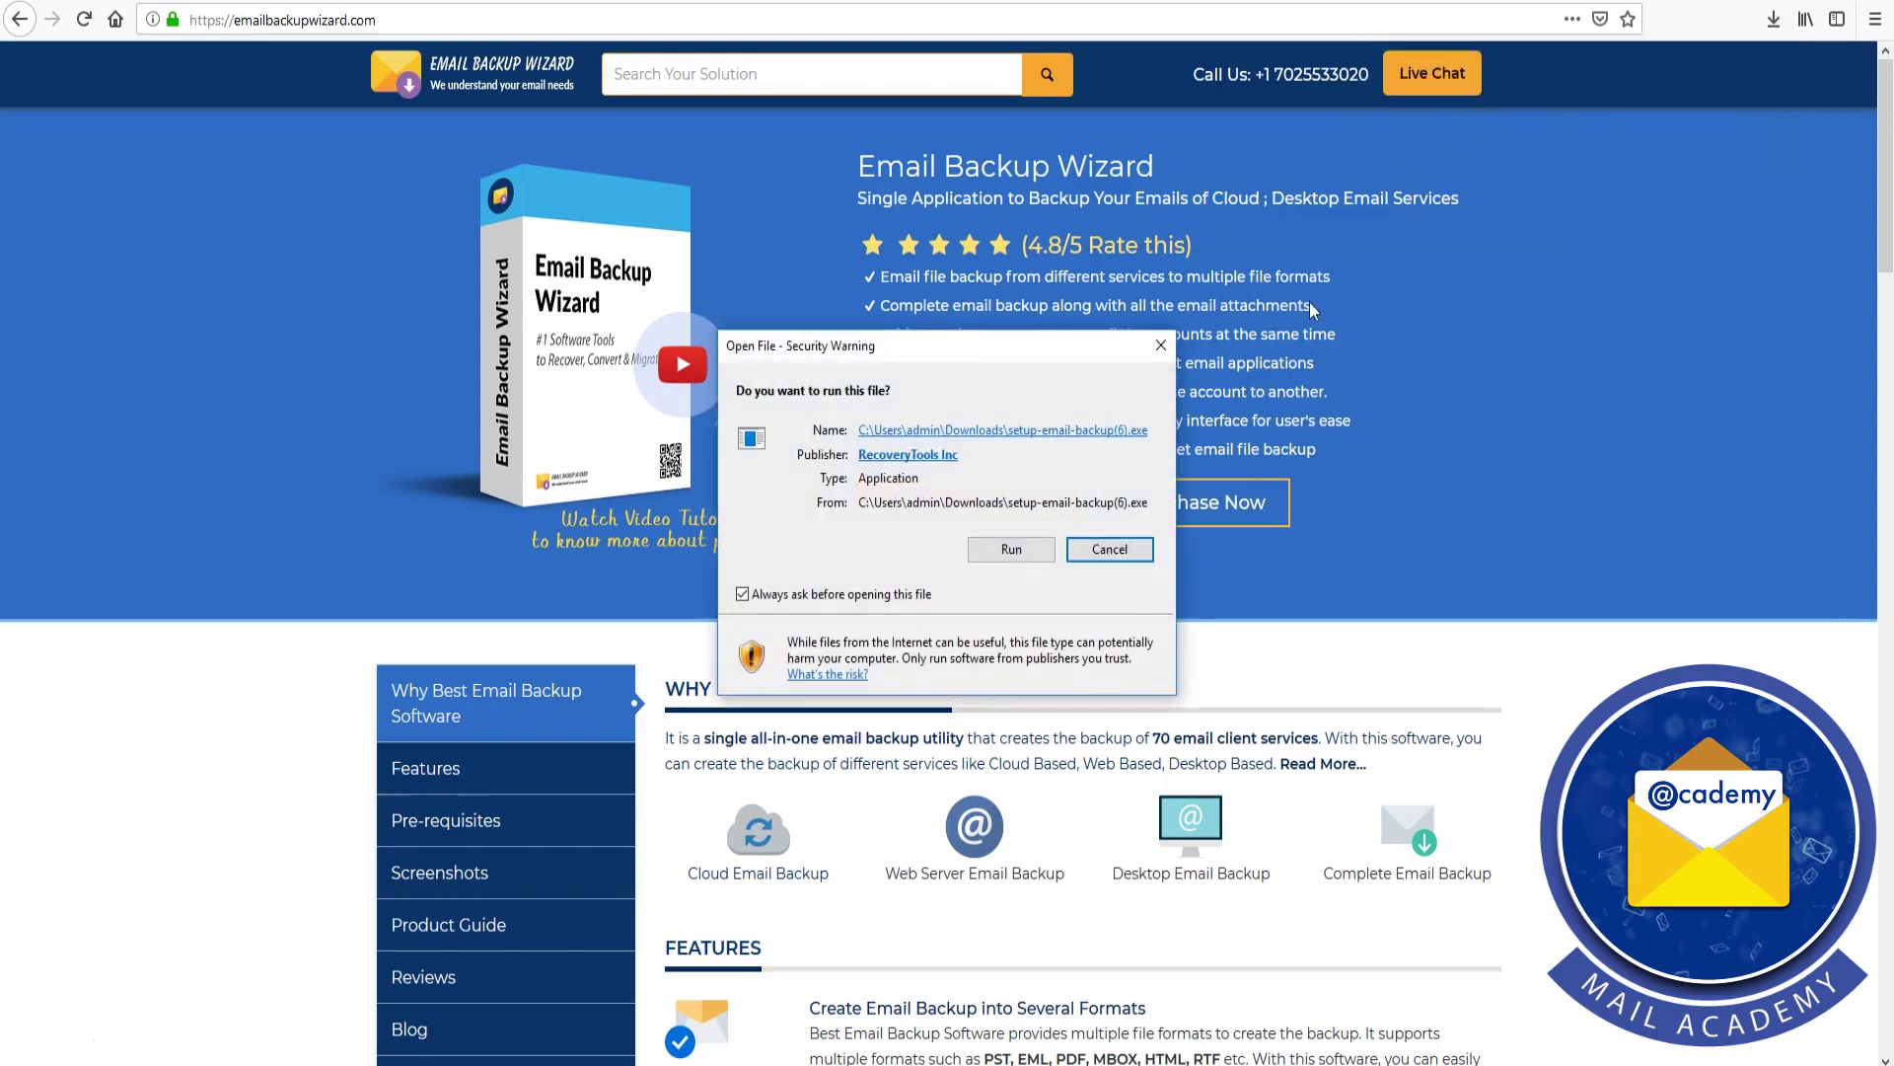
pyautogui.click(1012, 548)
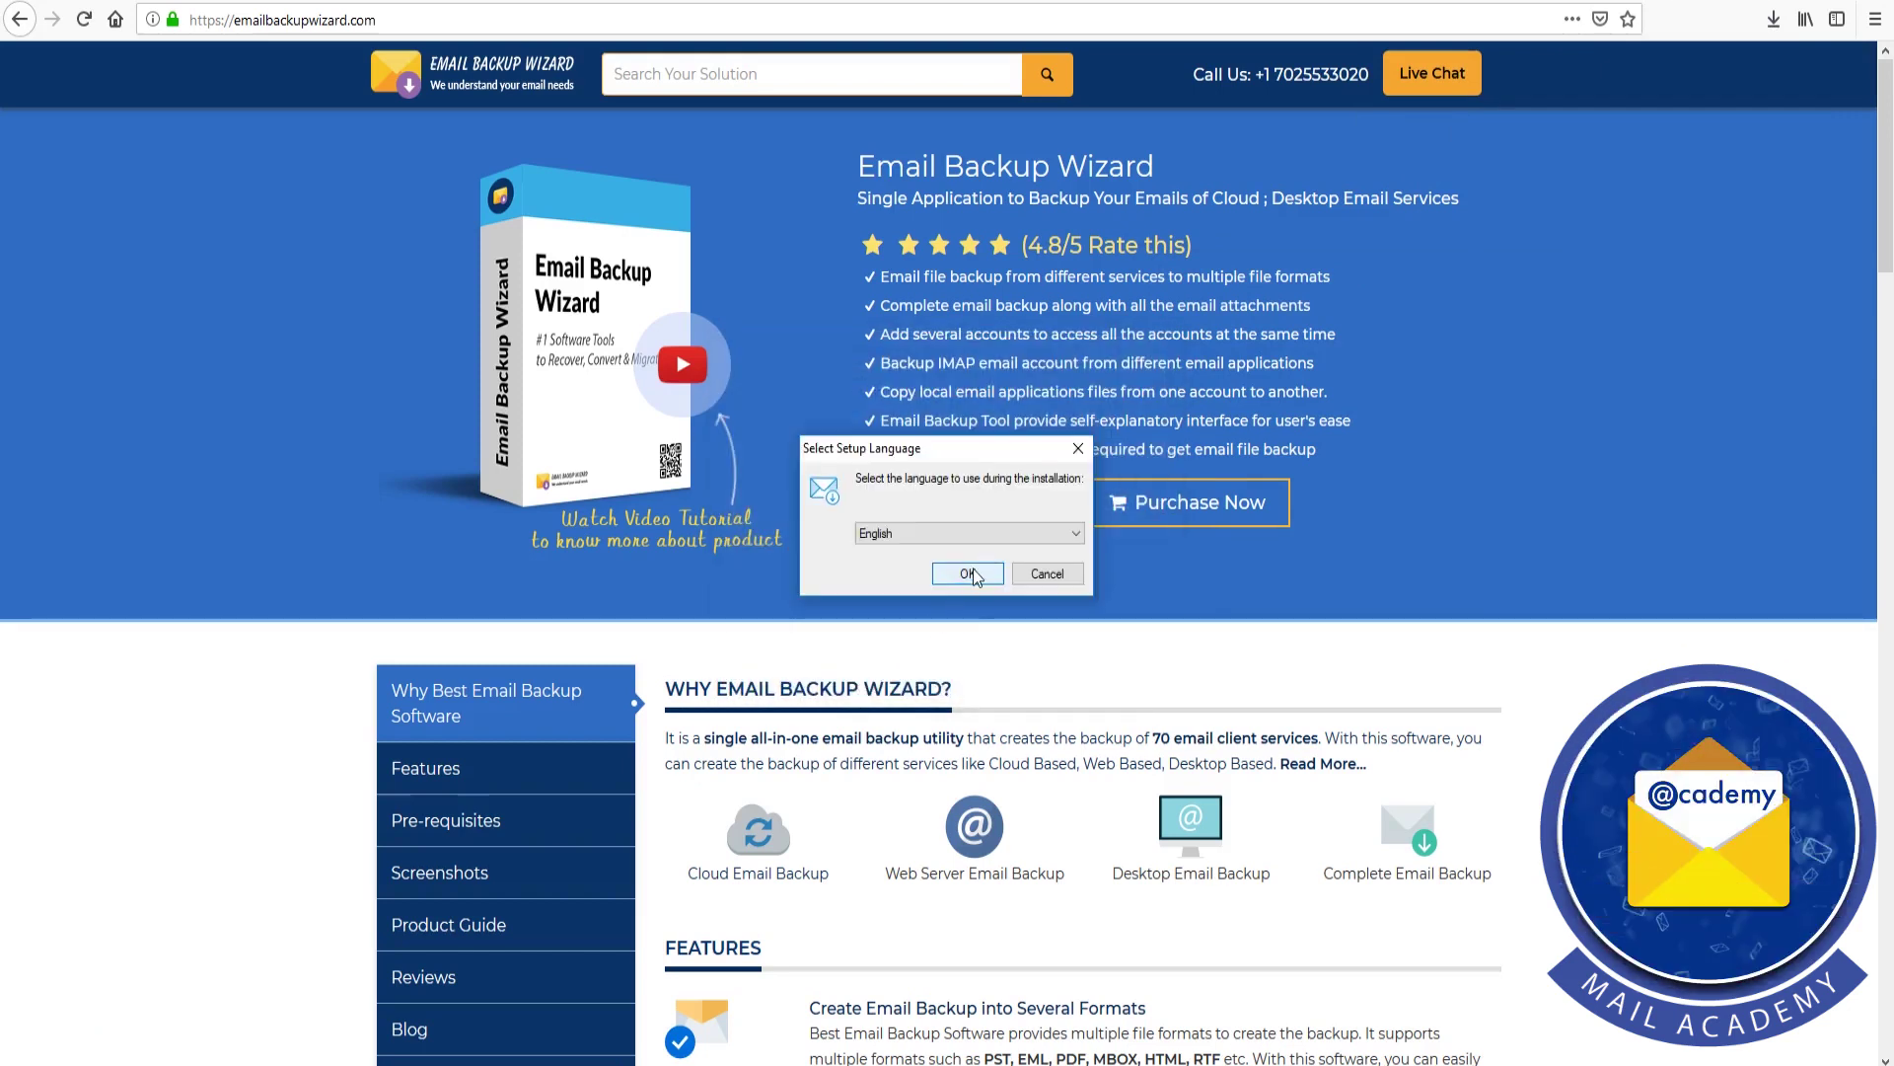
pyautogui.click(971, 573)
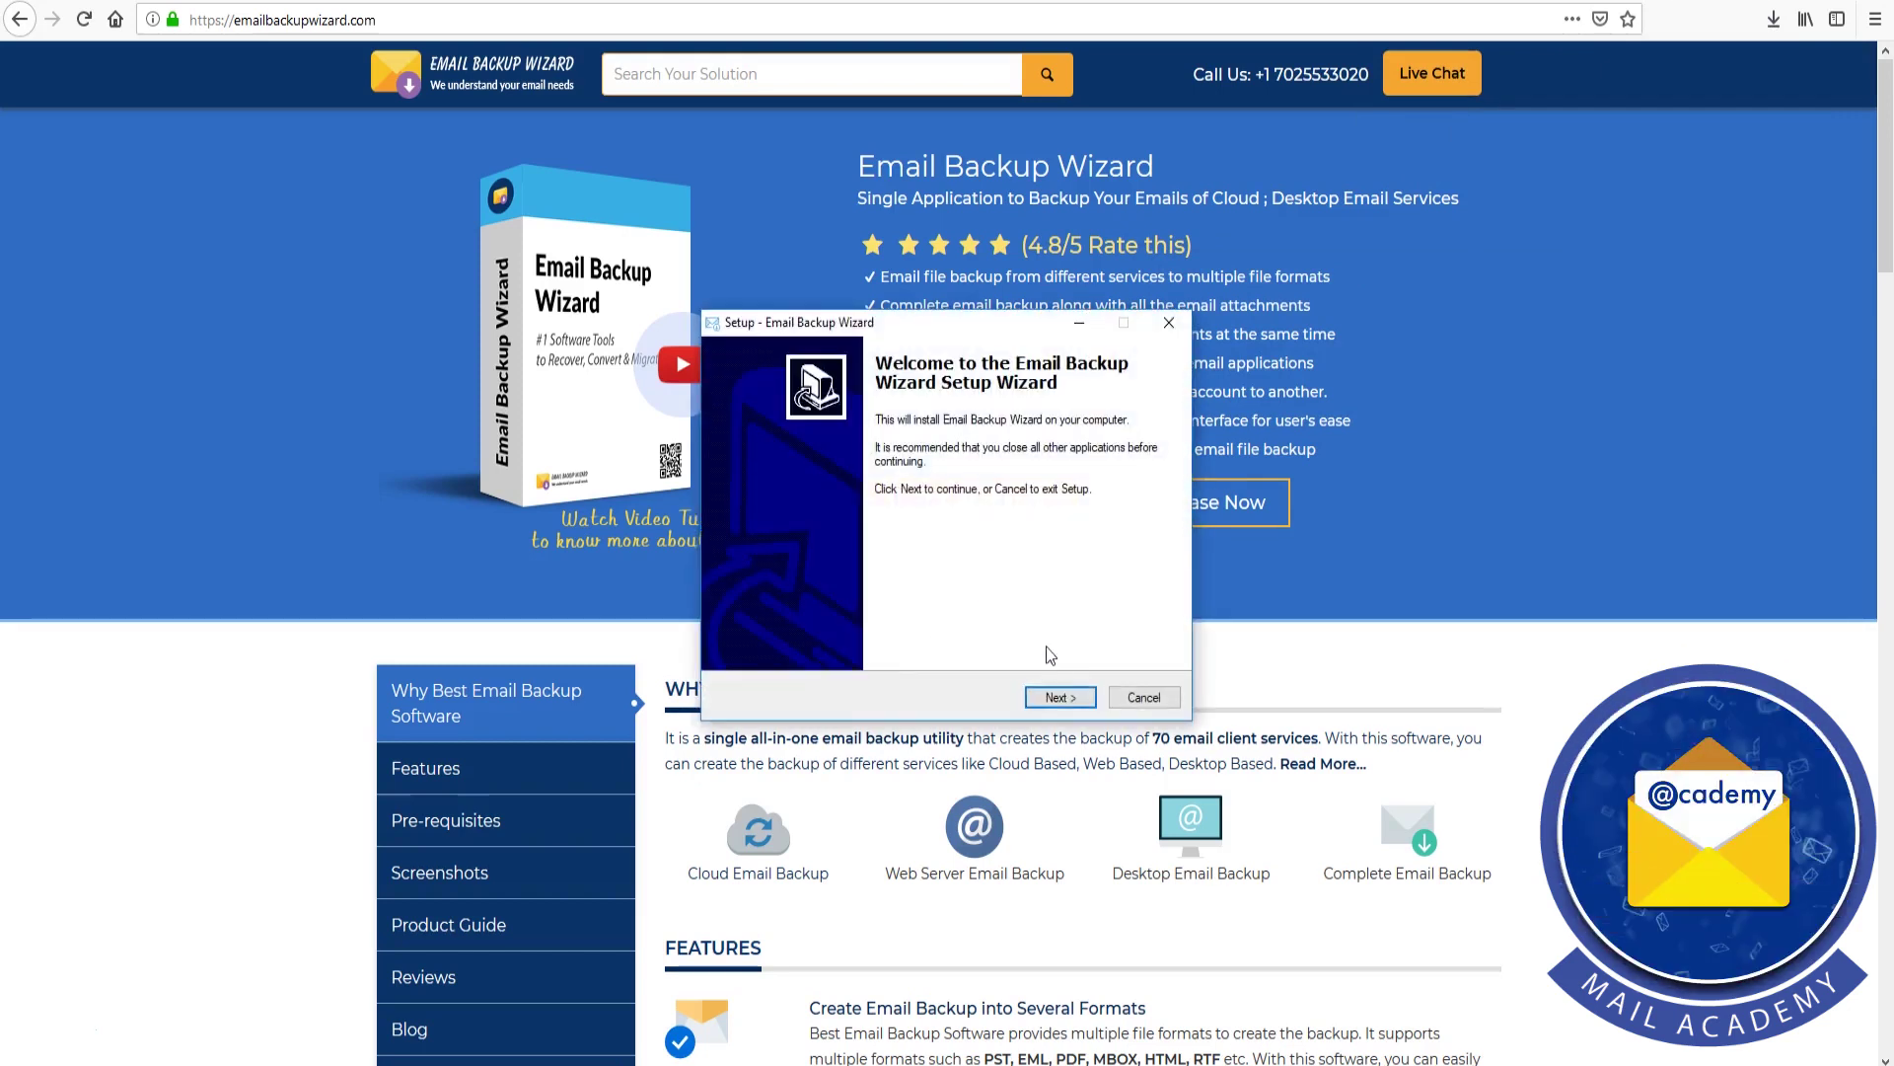
pyautogui.click(1075, 697)
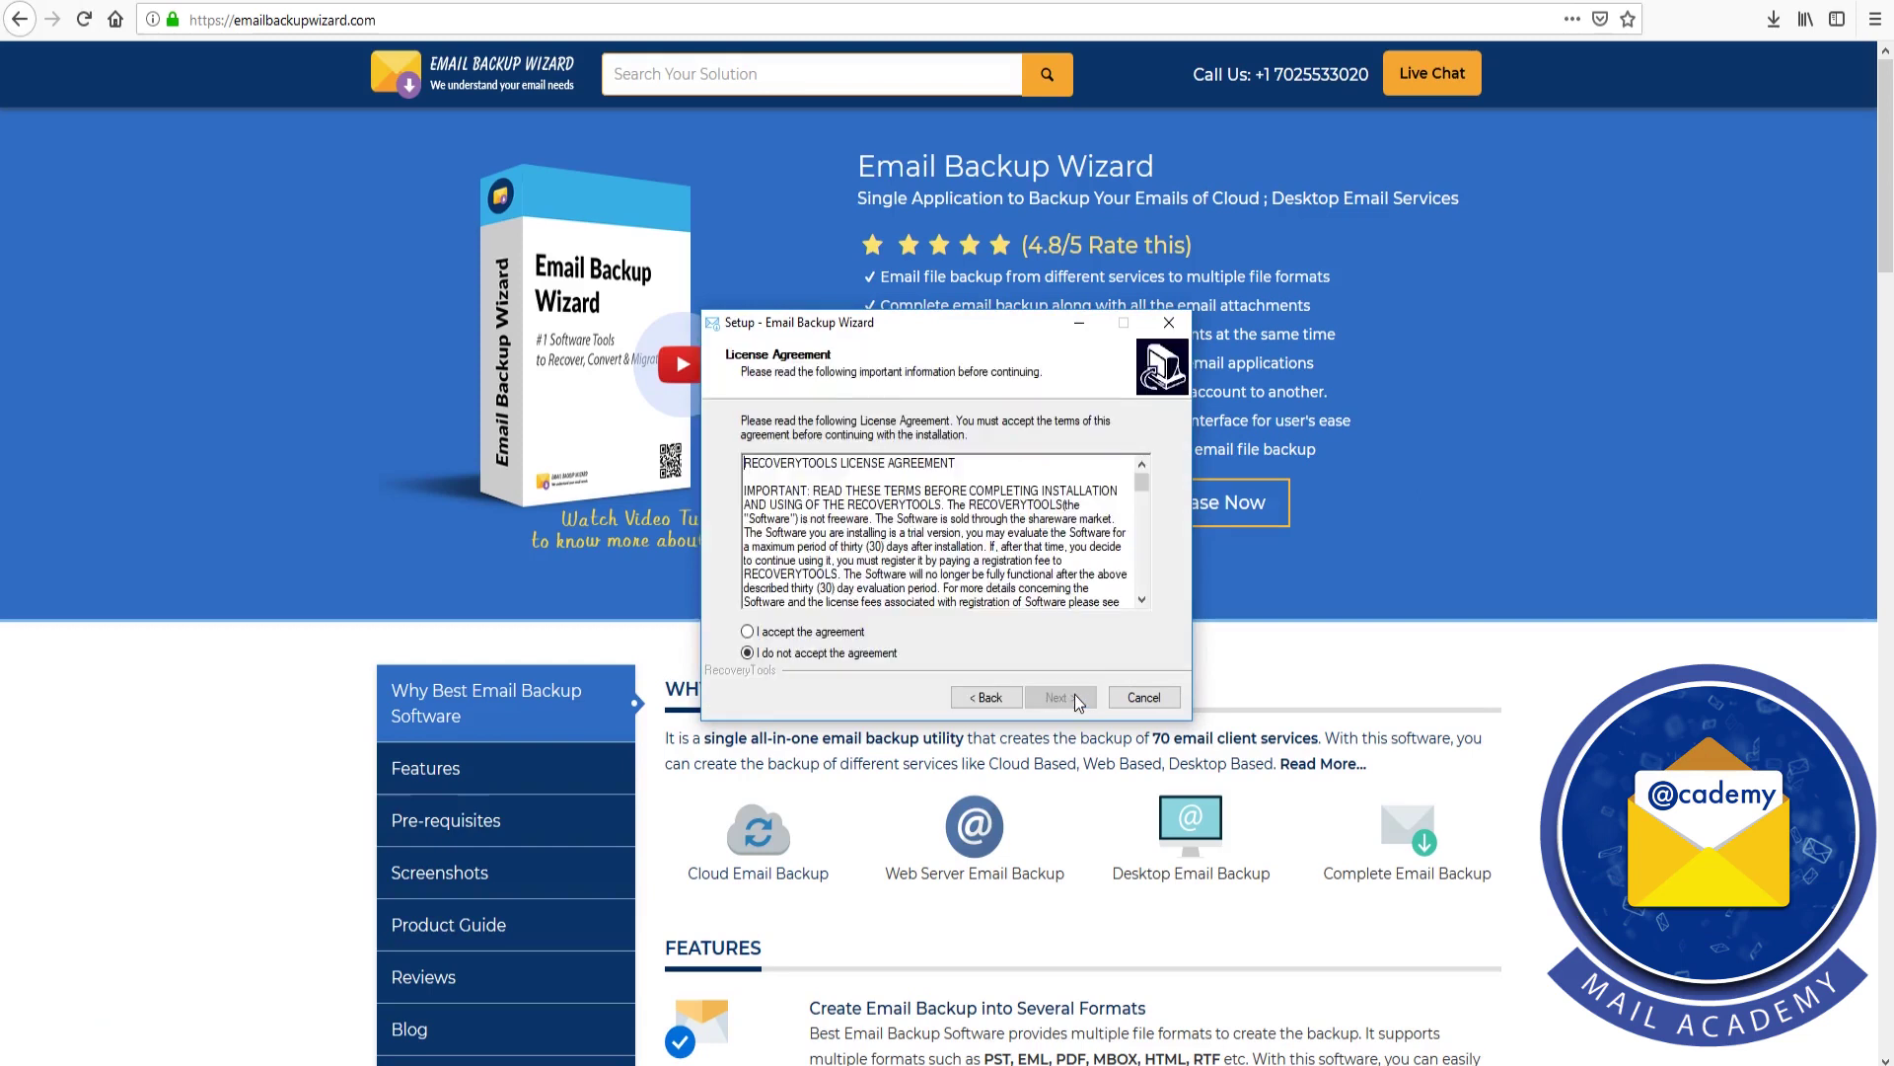
pyautogui.click(748, 632)
pyautogui.click(1060, 698)
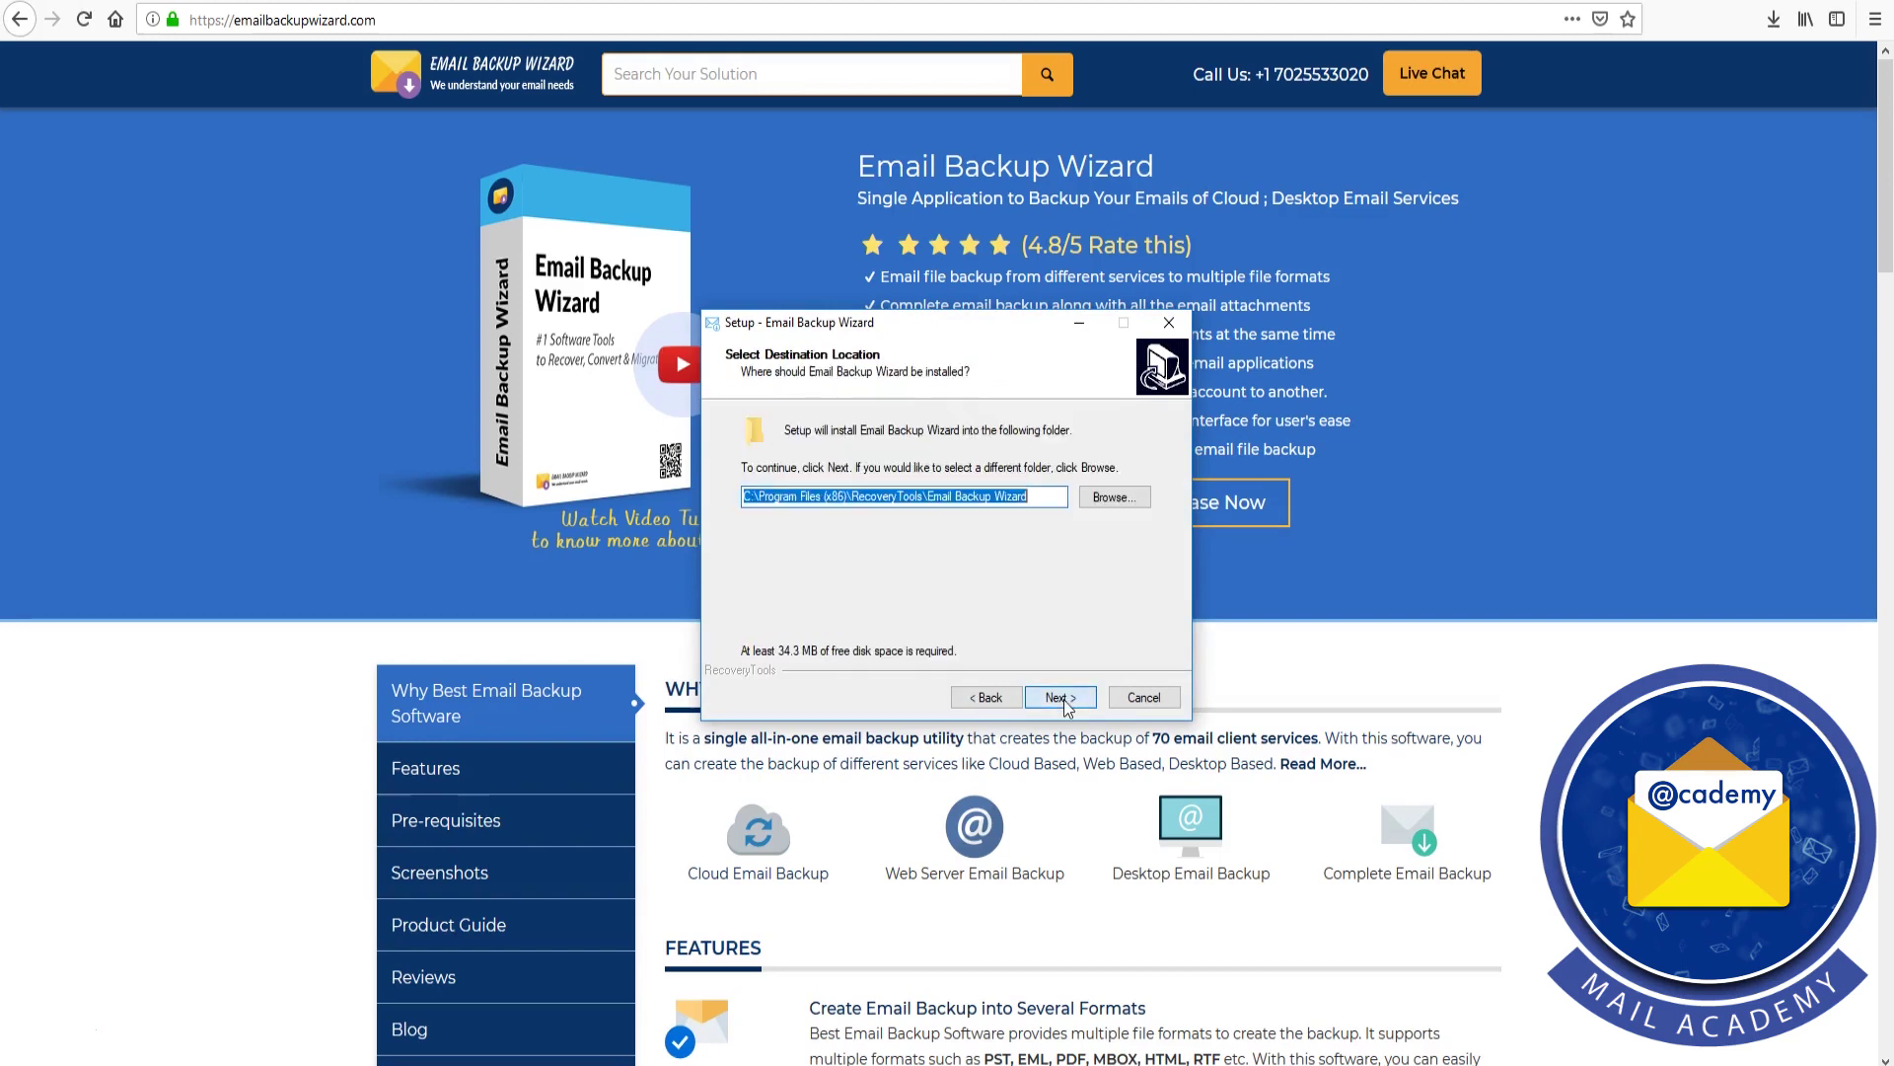
pyautogui.click(1062, 700)
pyautogui.click(1062, 701)
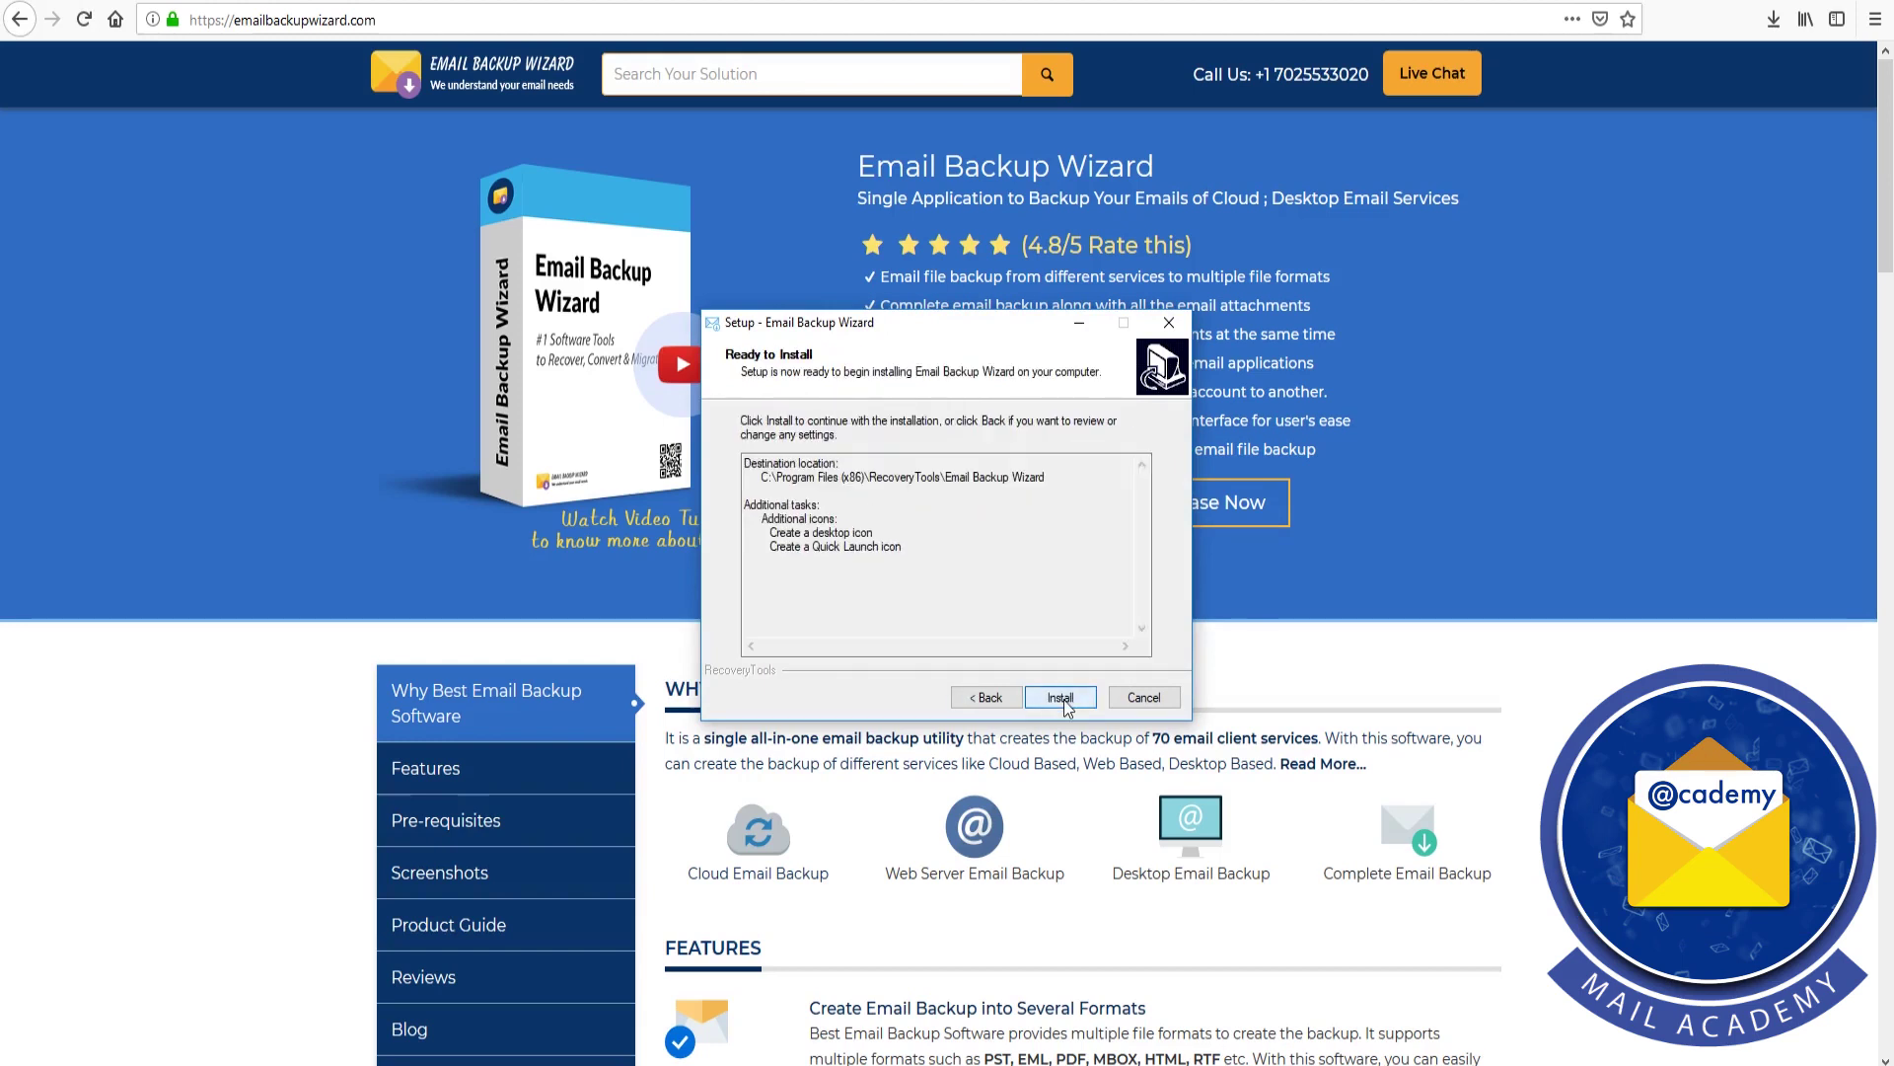
pyautogui.click(1062, 699)
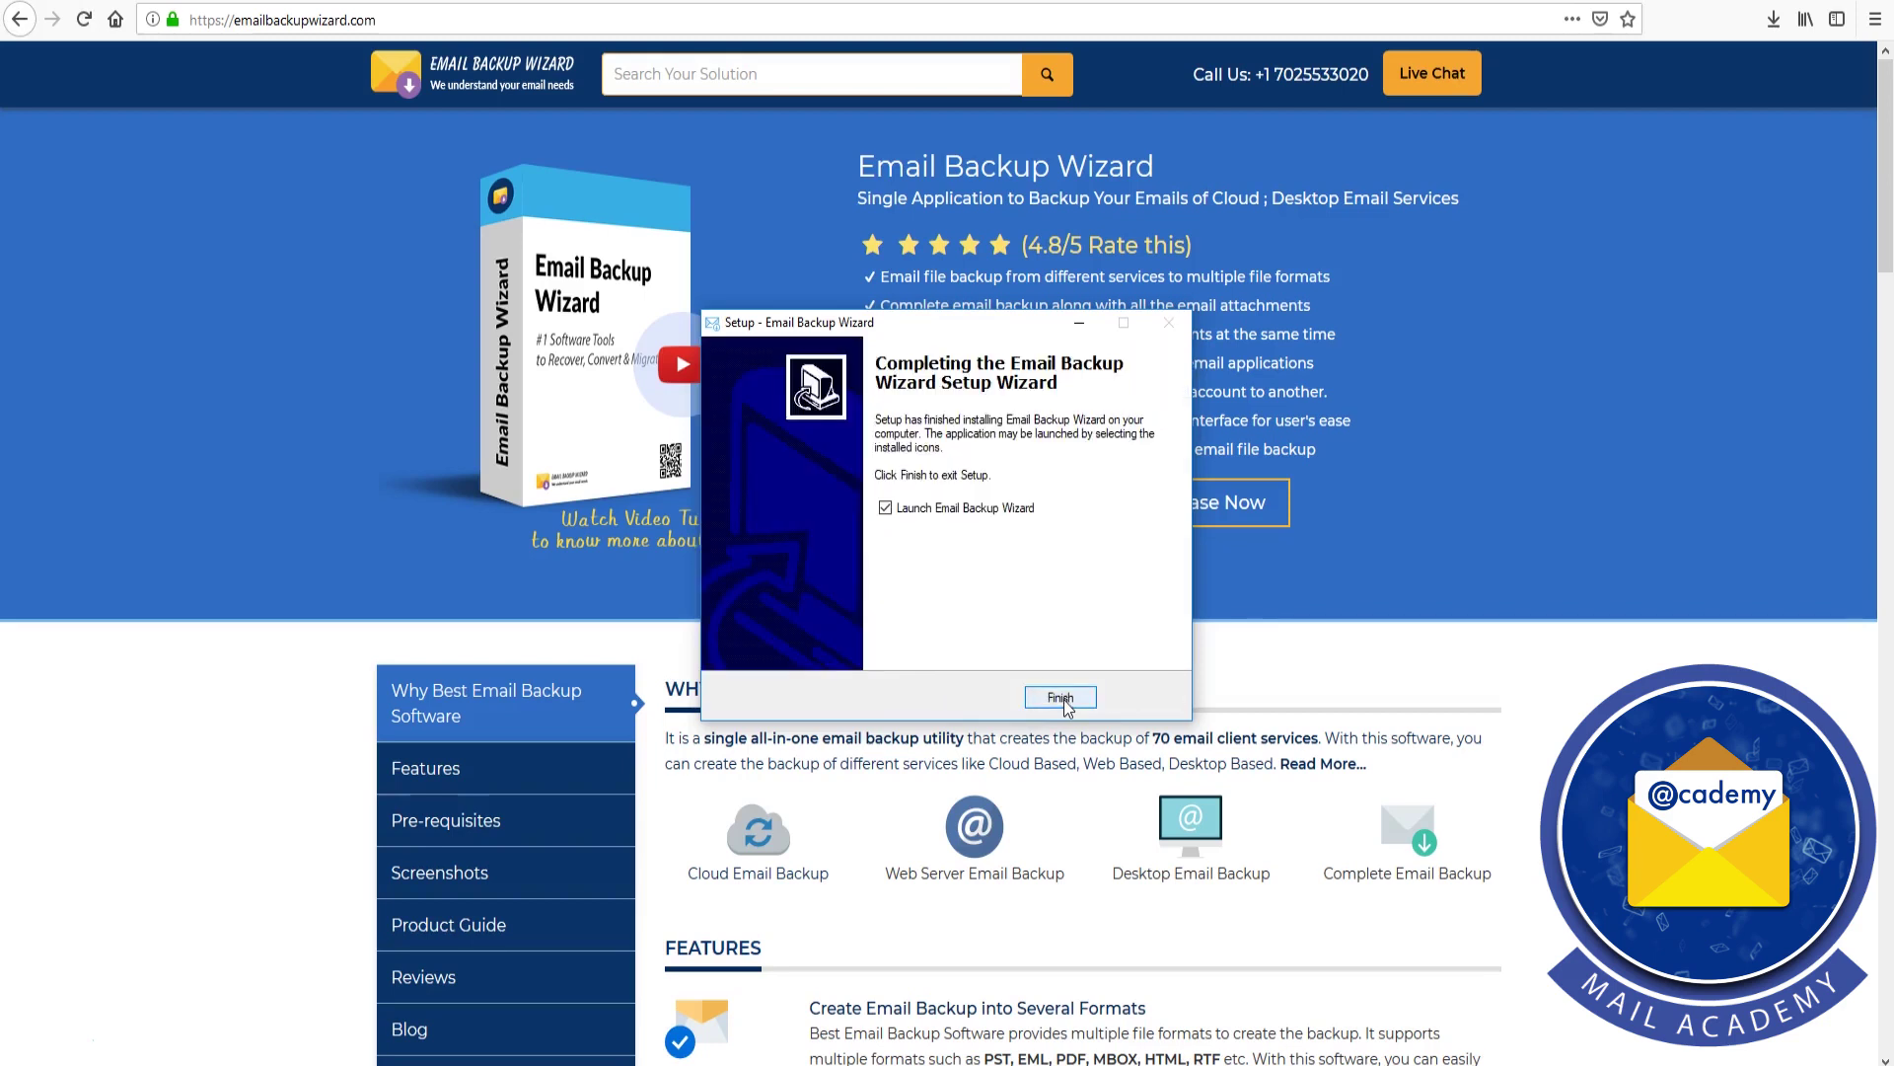
pyautogui.click(1062, 698)
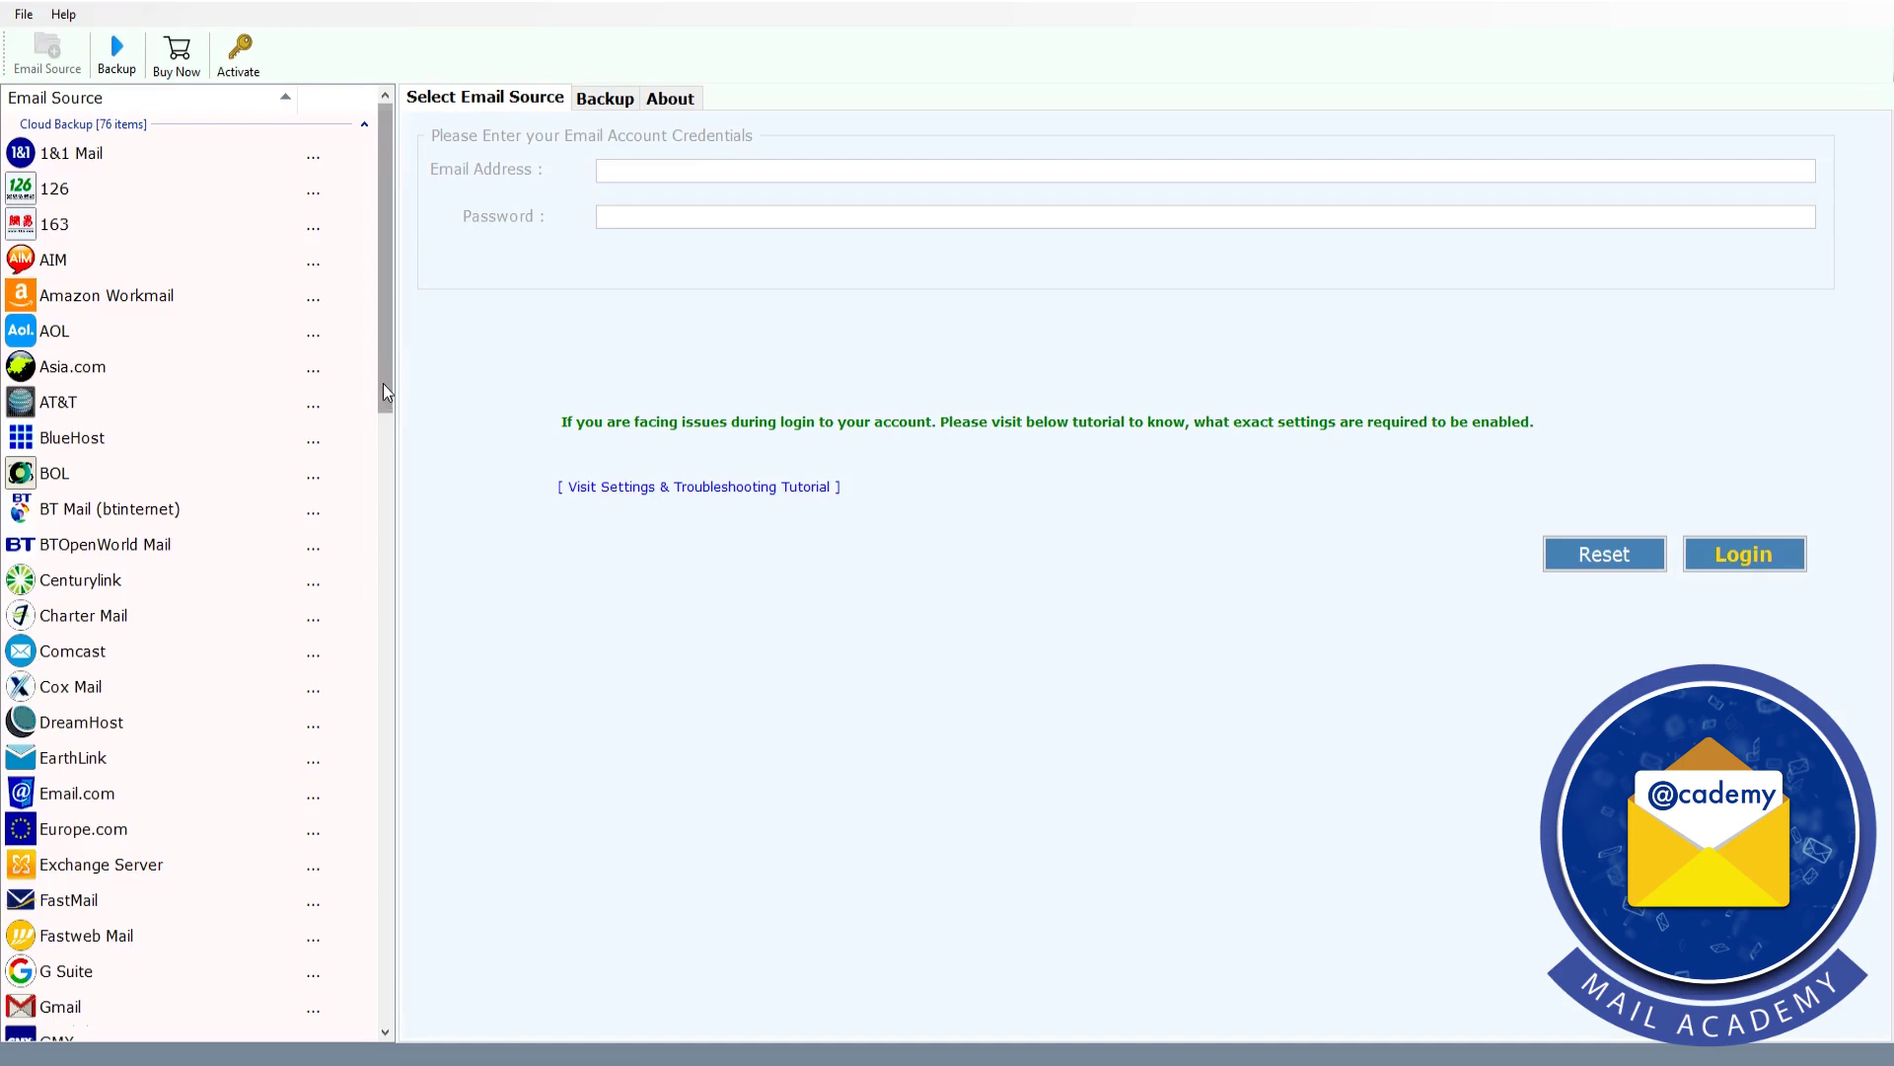
# - Choose IMAP Server as the source, enter the account's email address and password, and tick Advance Mode
pyautogui.moveTo(383, 385); pyautogui.dragTo(376, 647)
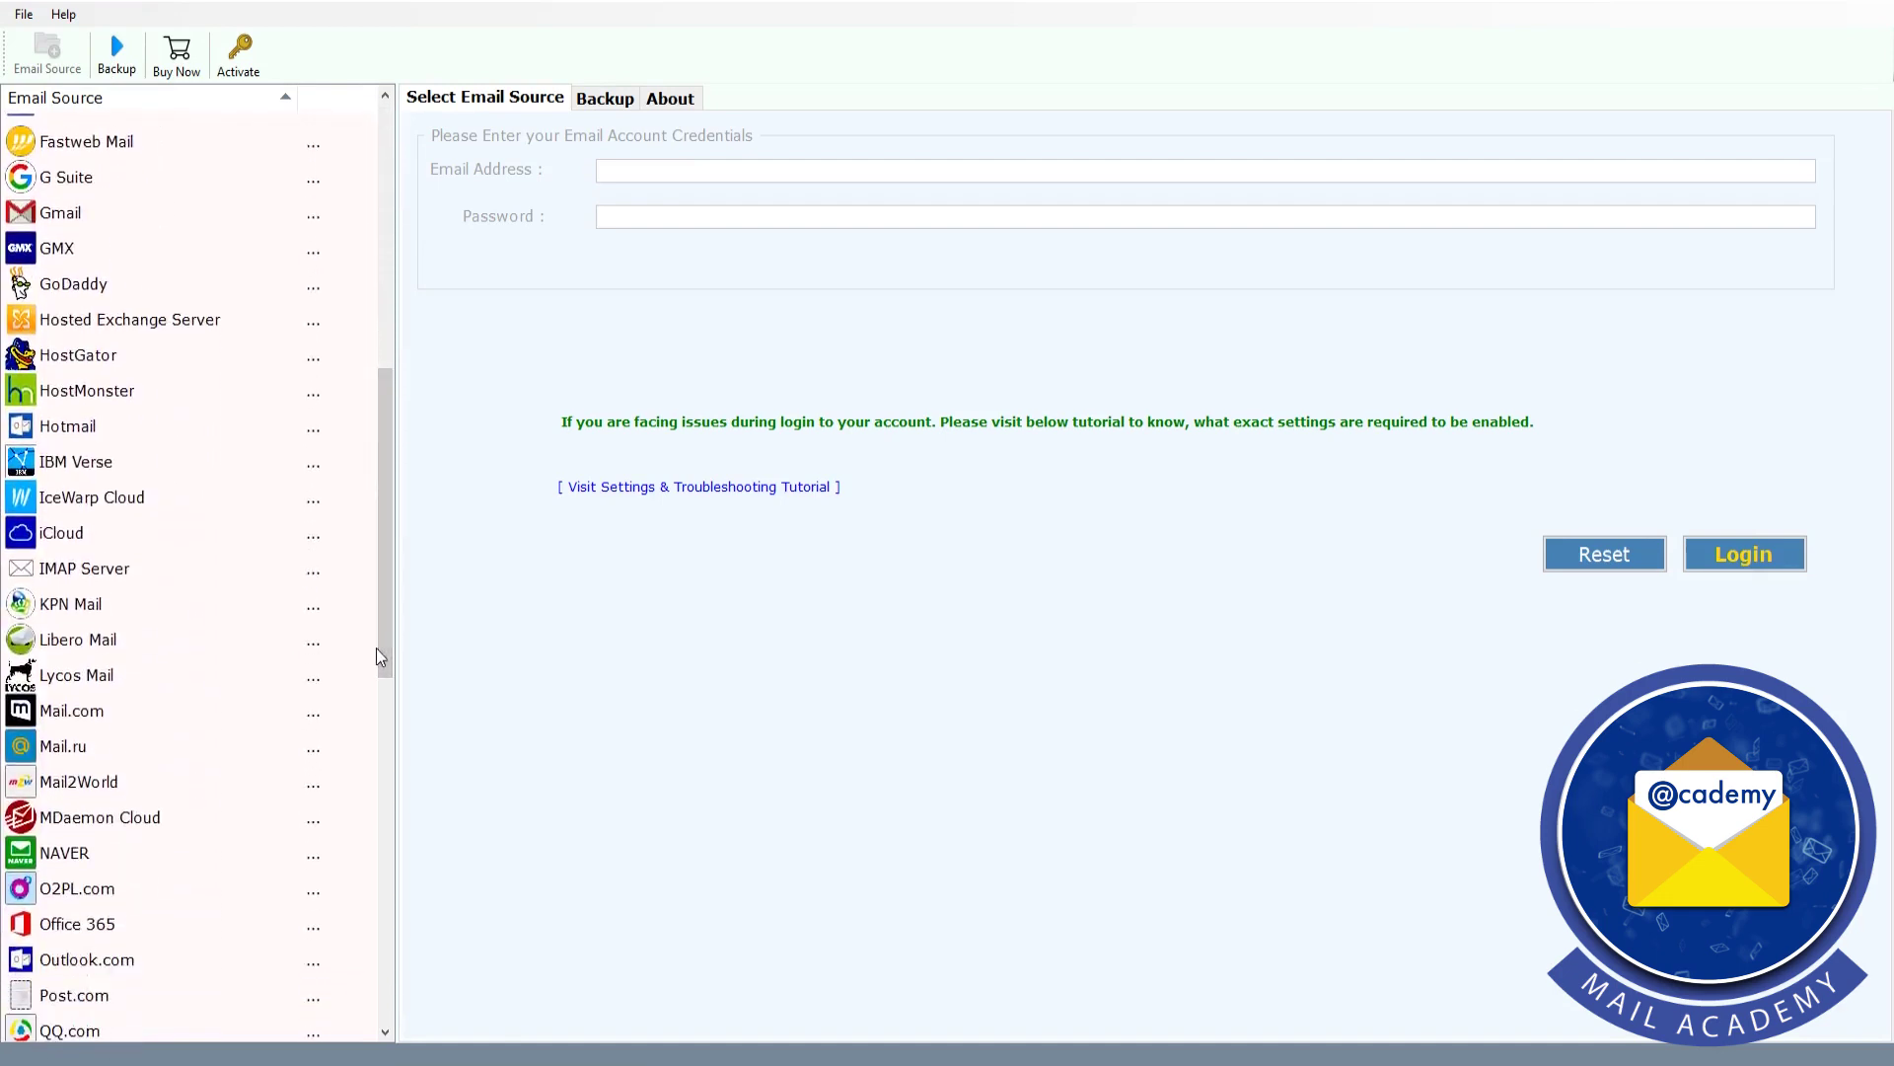
pyautogui.click(81, 570)
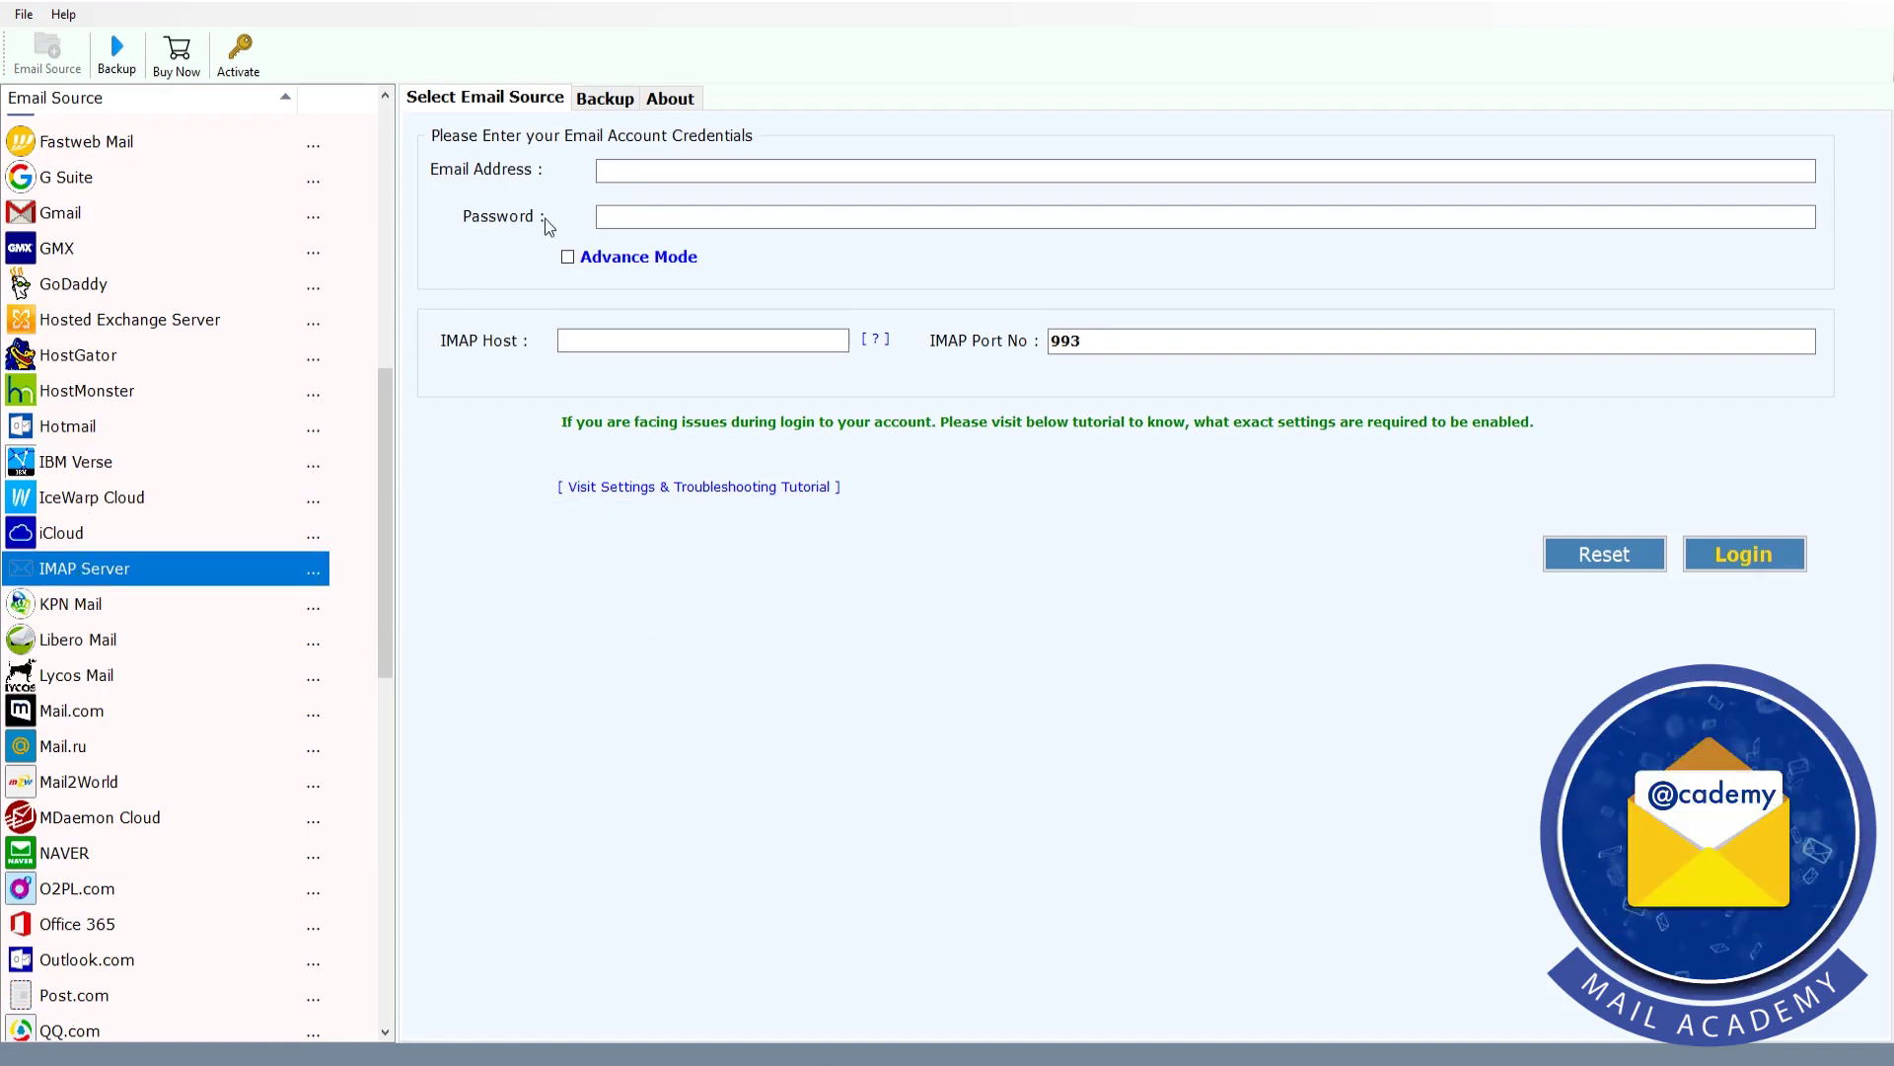
pyautogui.click(608, 170)
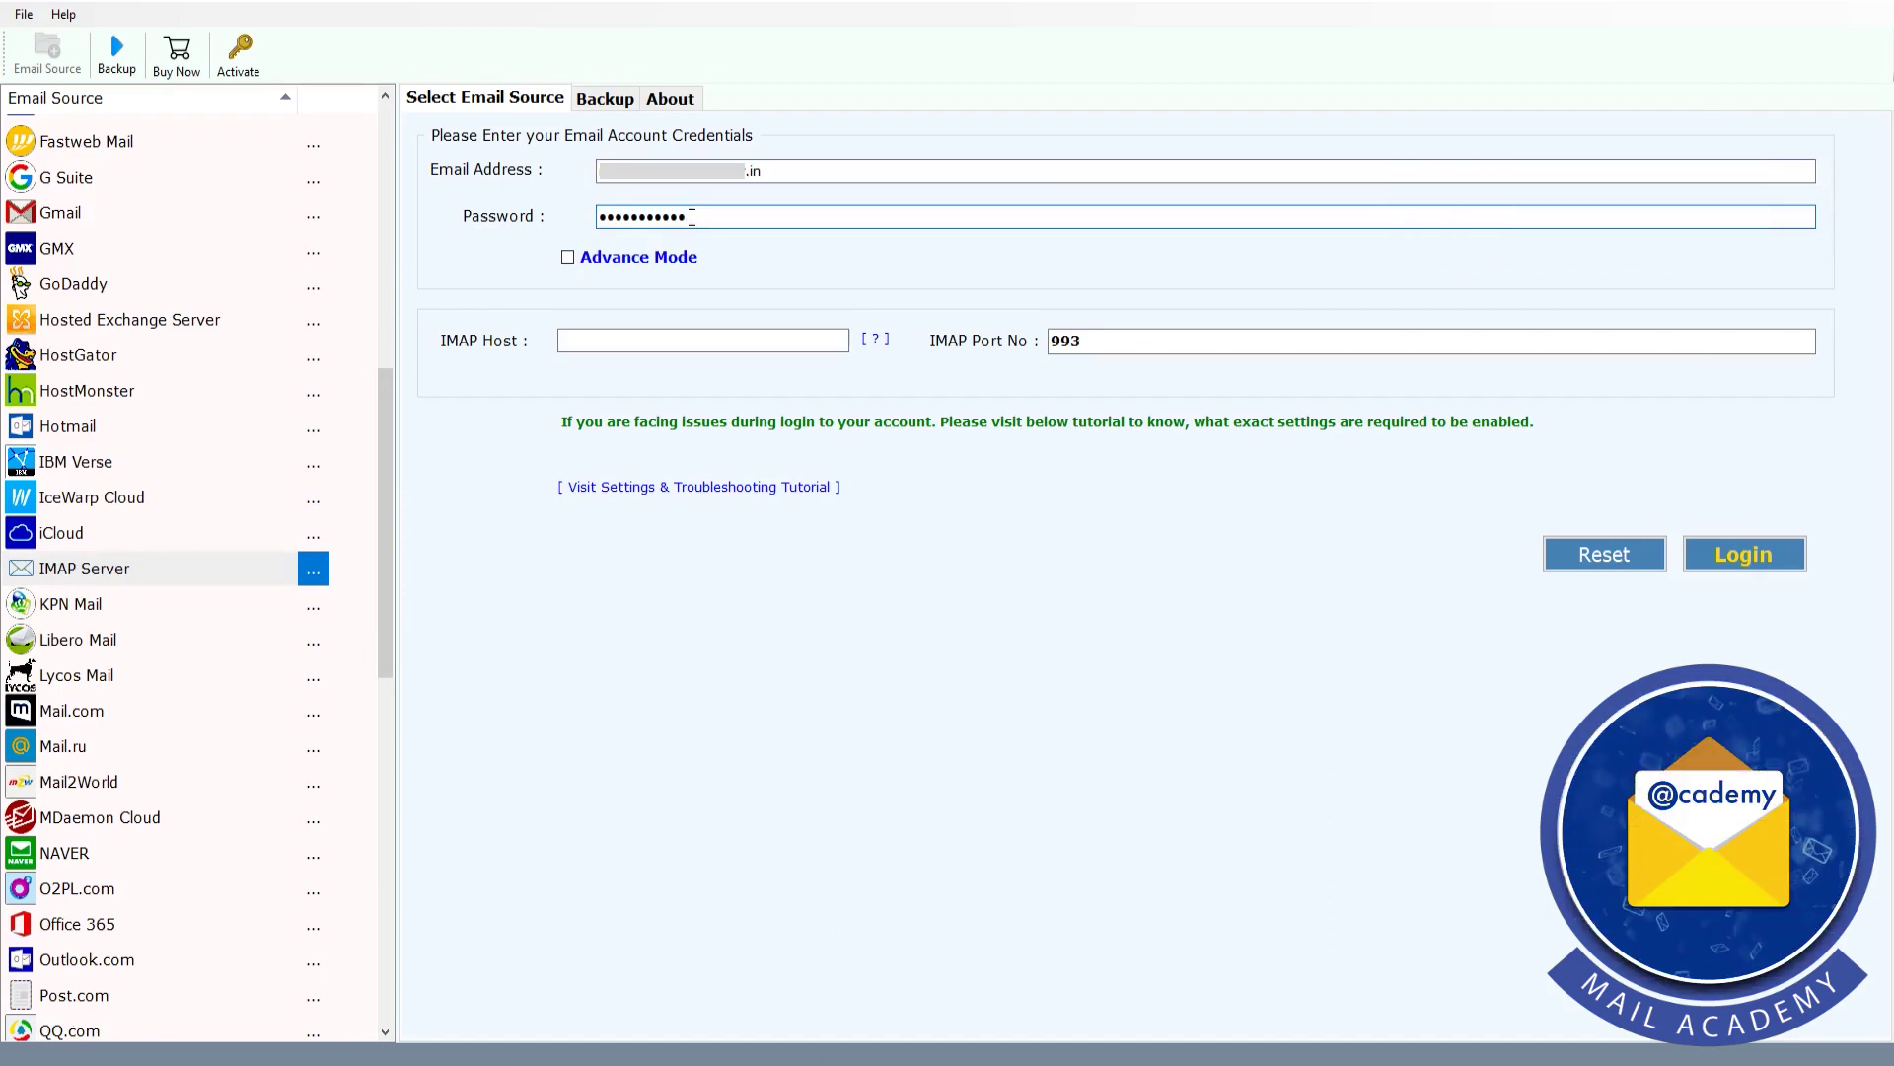
pyautogui.click(568, 259)
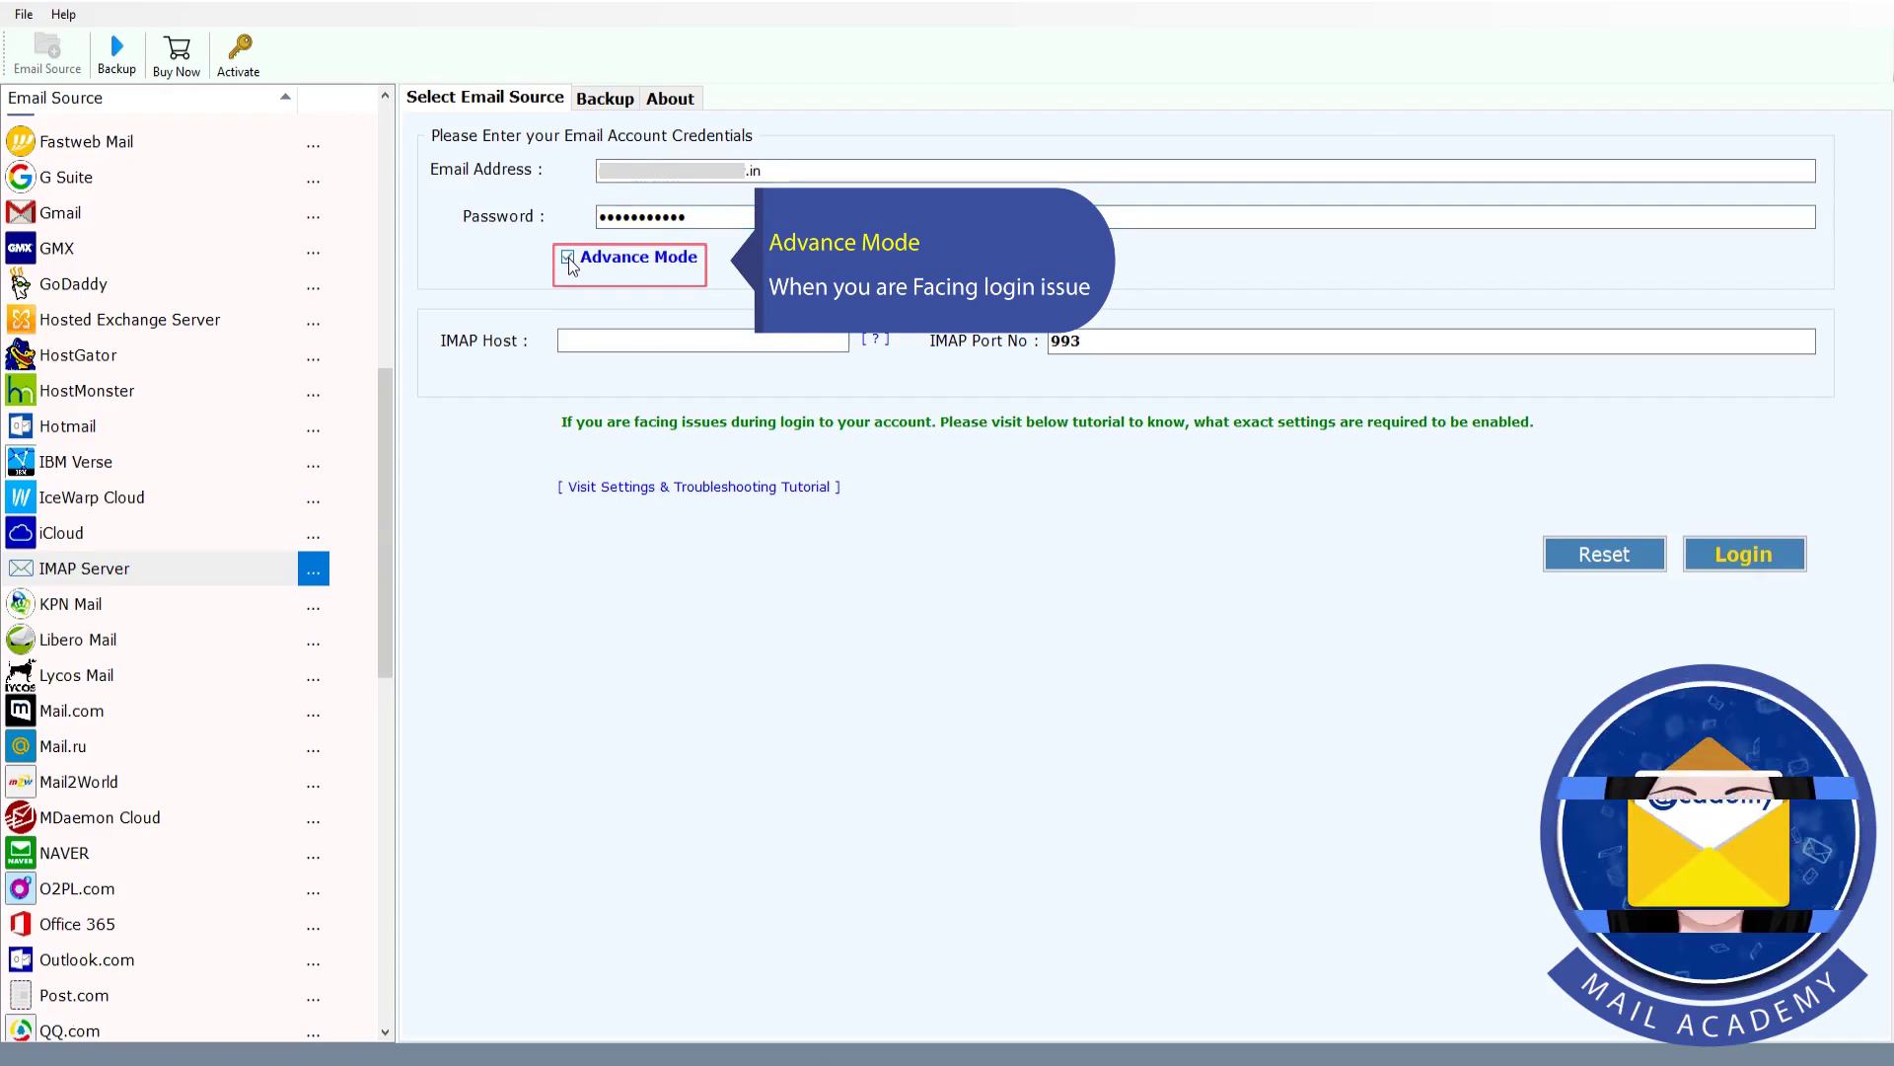
# - Paste the IMAP server host, keep port 993, and log in to load the mailbox folders
pyautogui.click(574, 339)
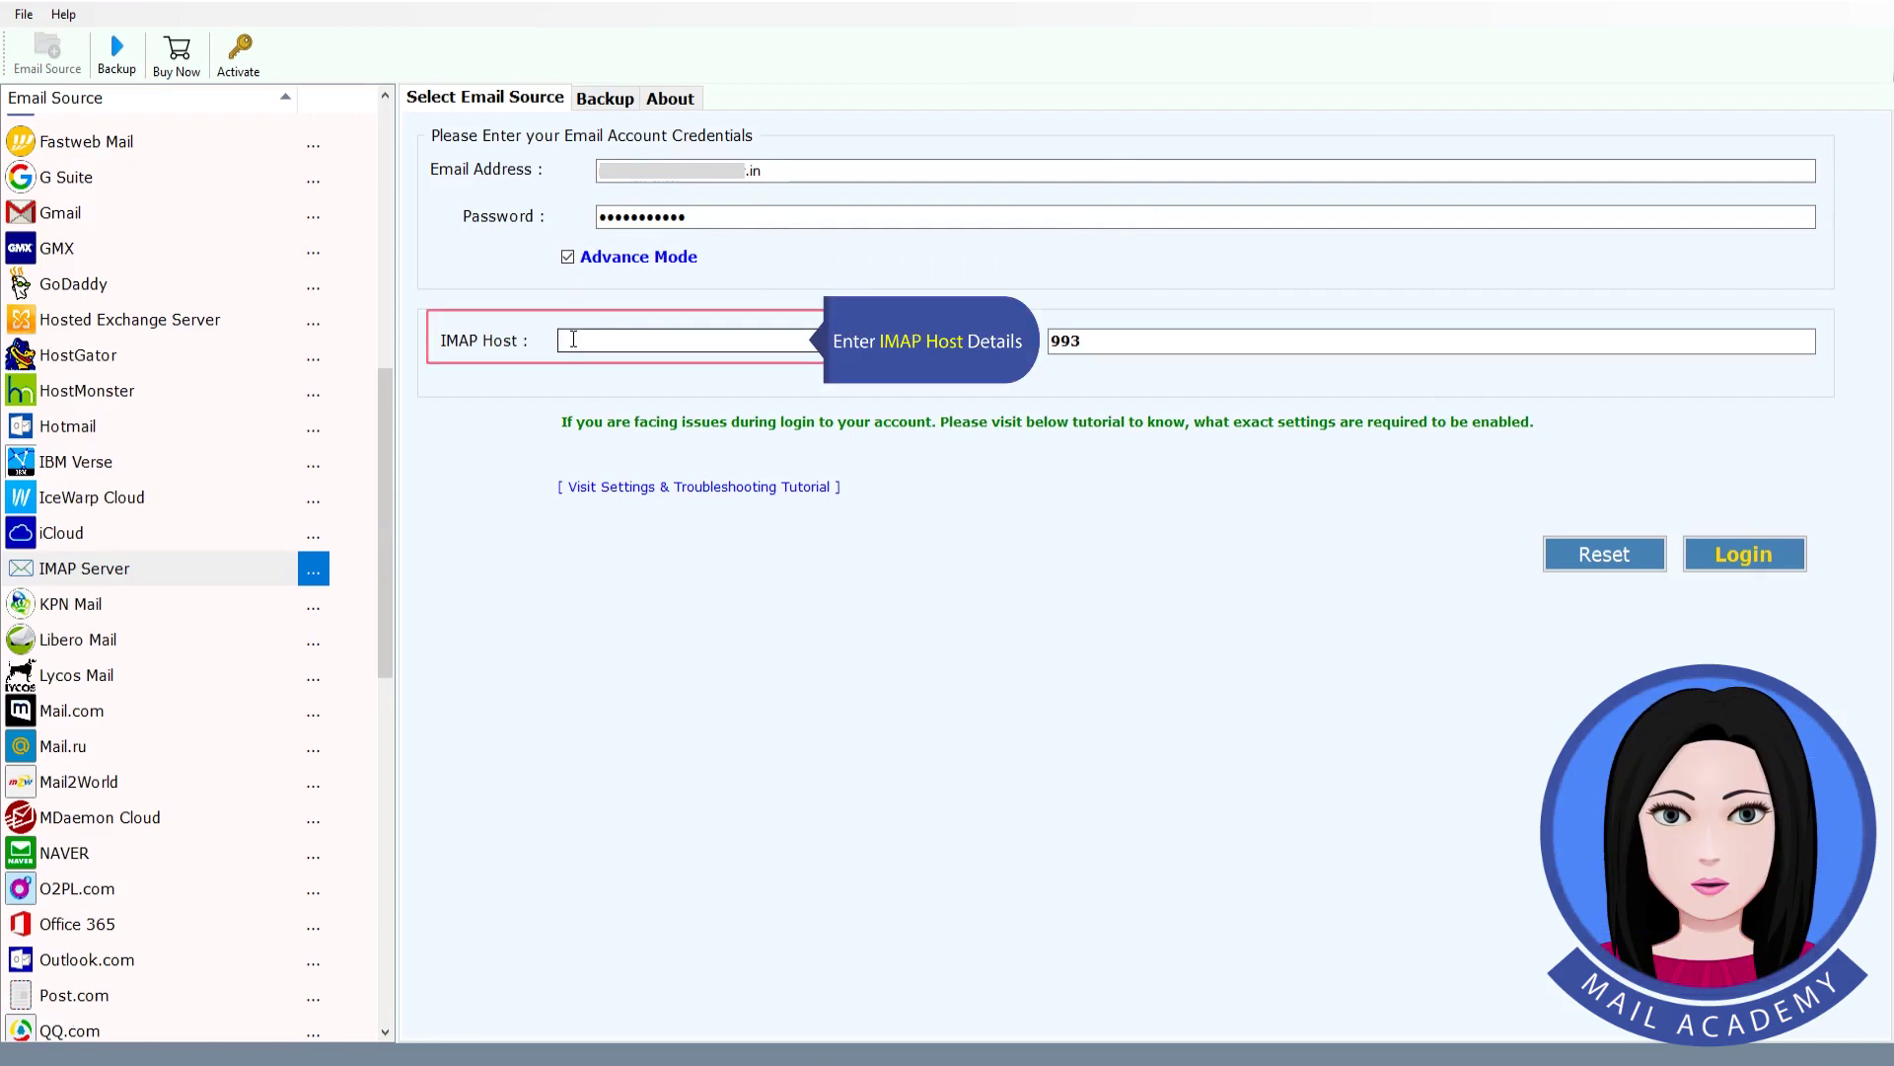
pyautogui.hotkey('ctrl', 'v')
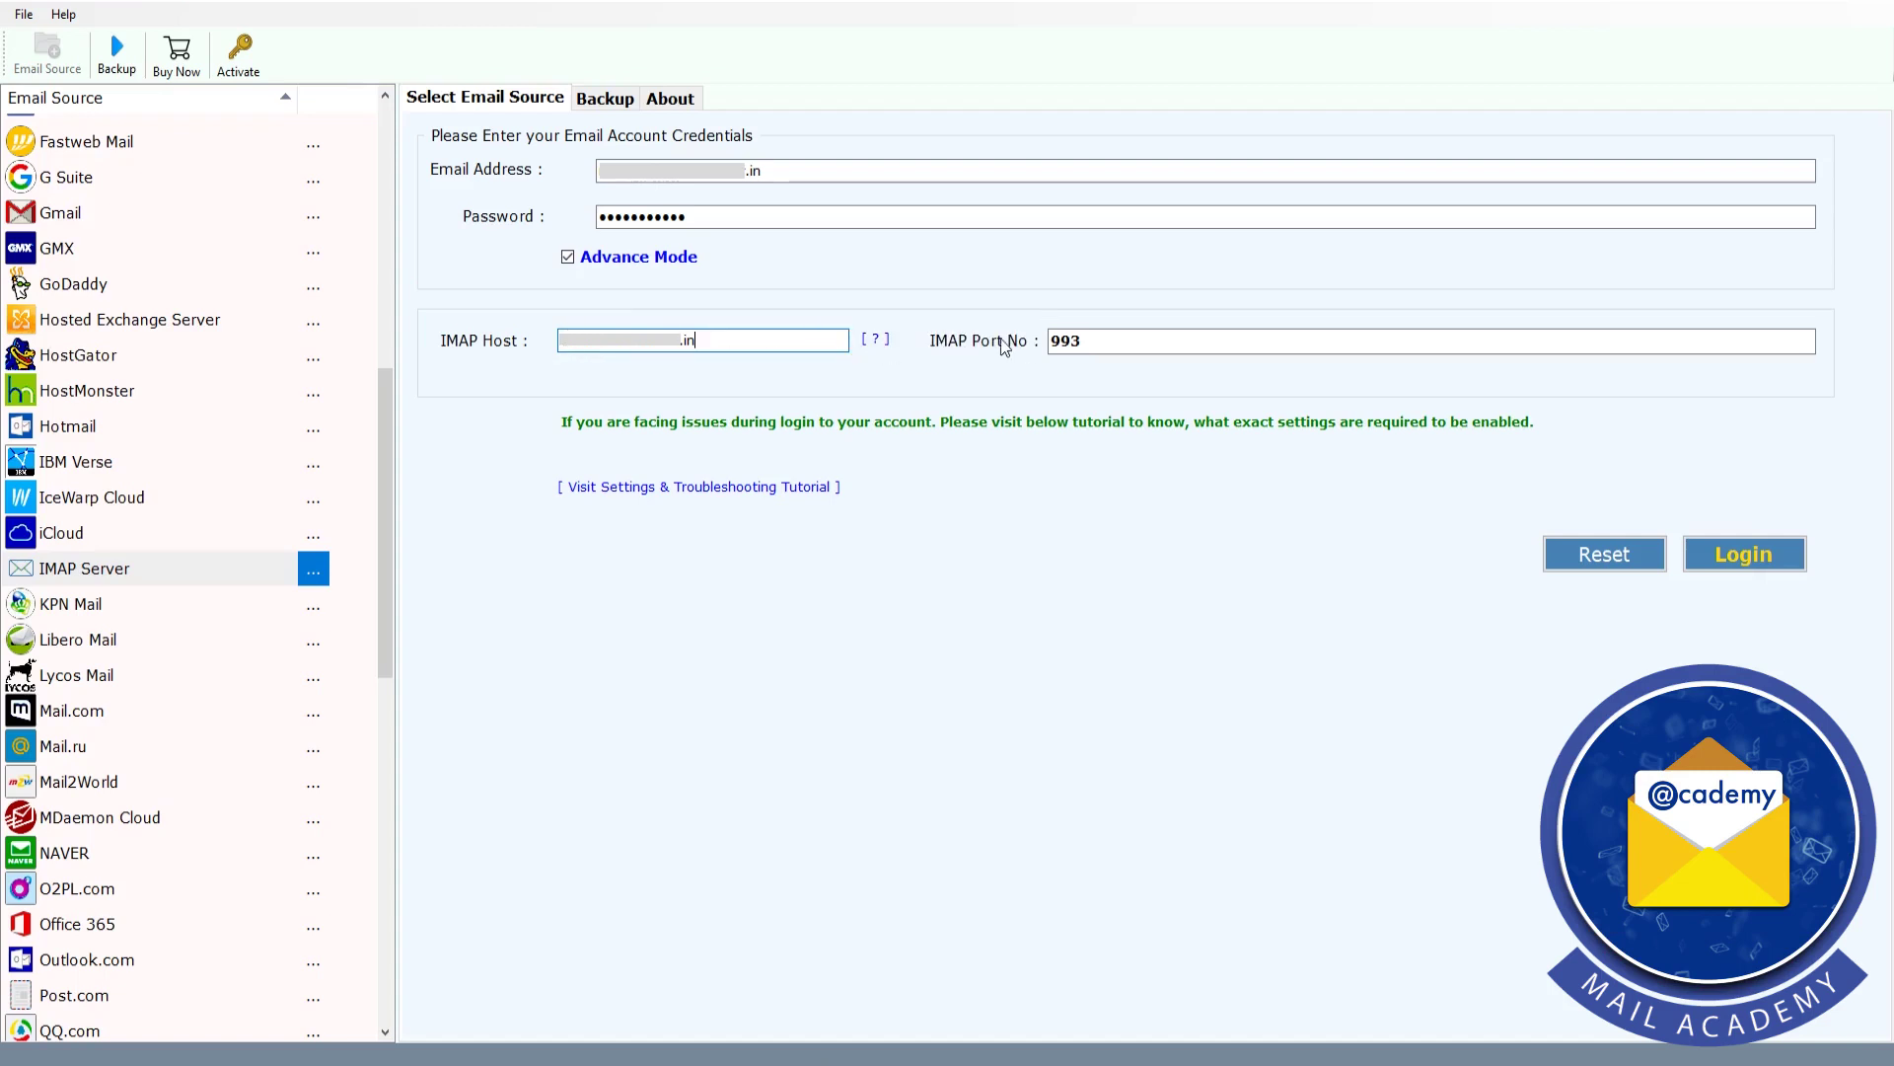
pyautogui.click(1082, 342)
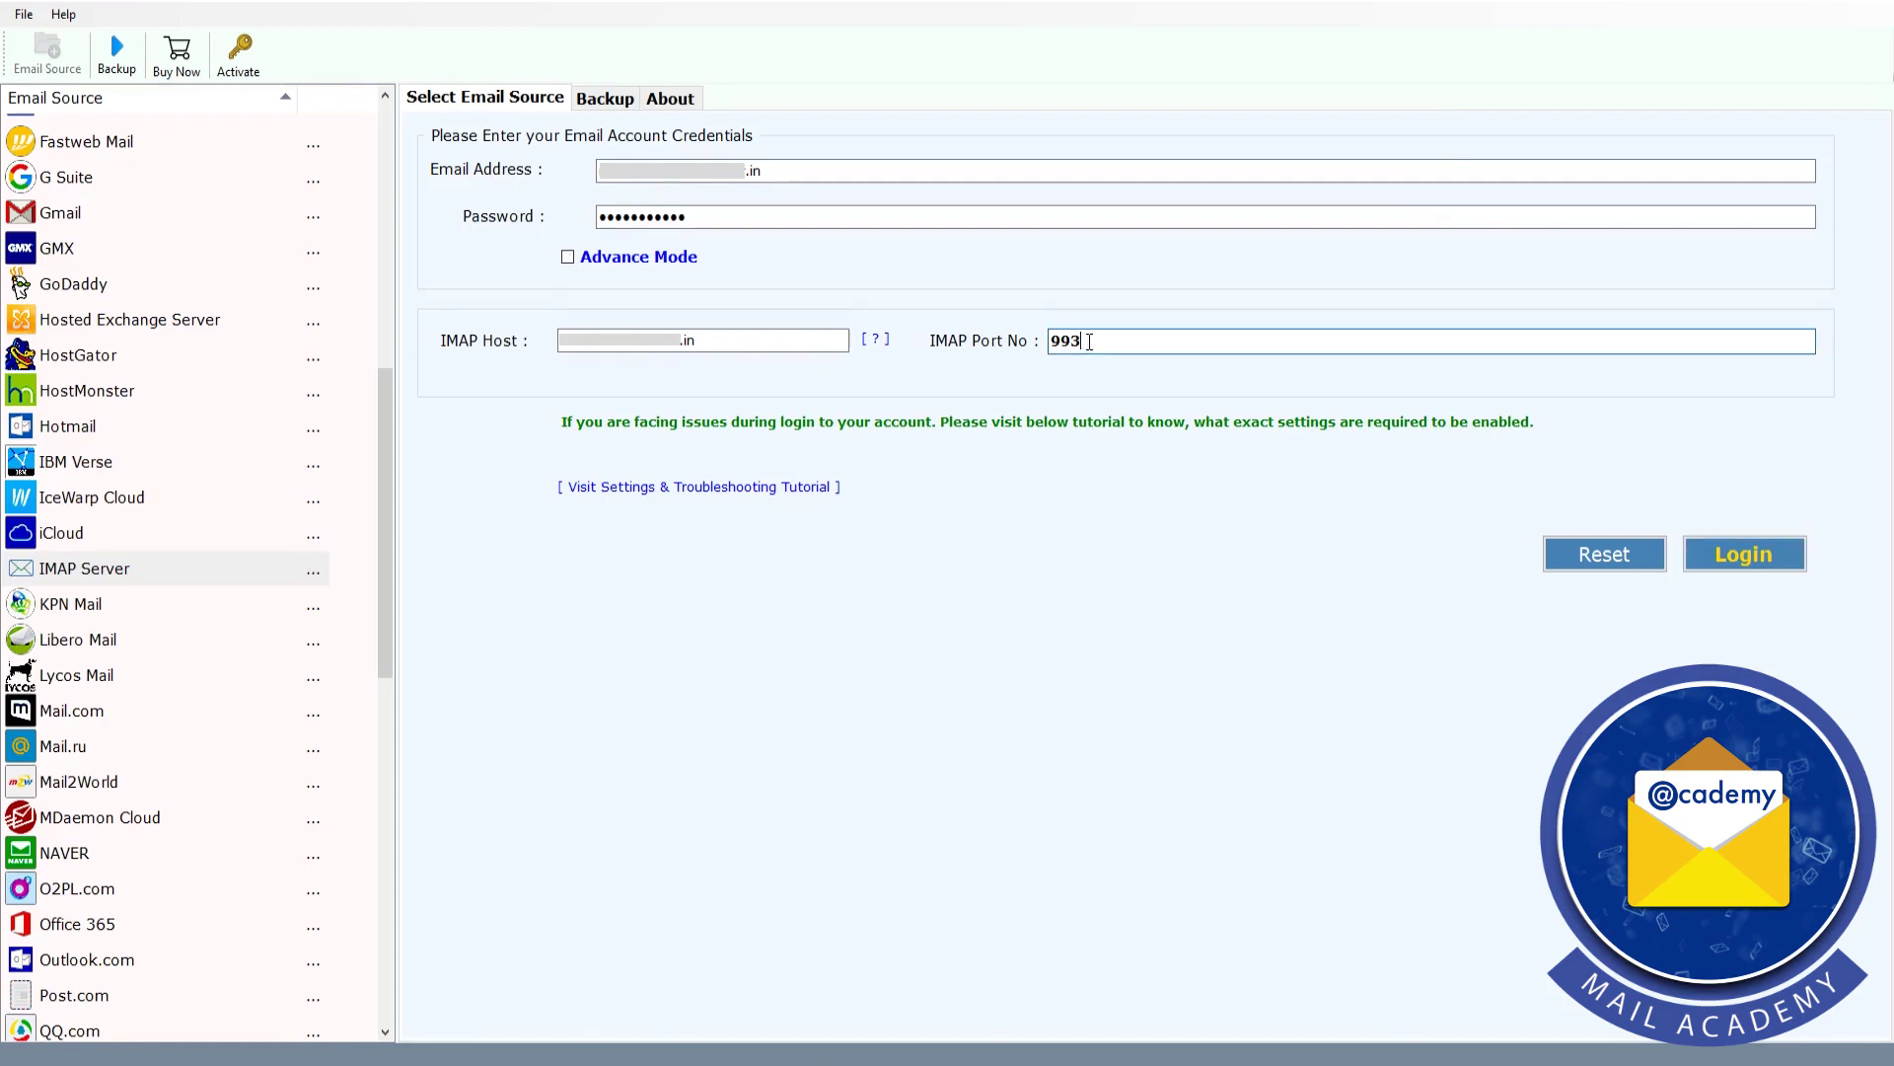
pyautogui.click(1752, 561)
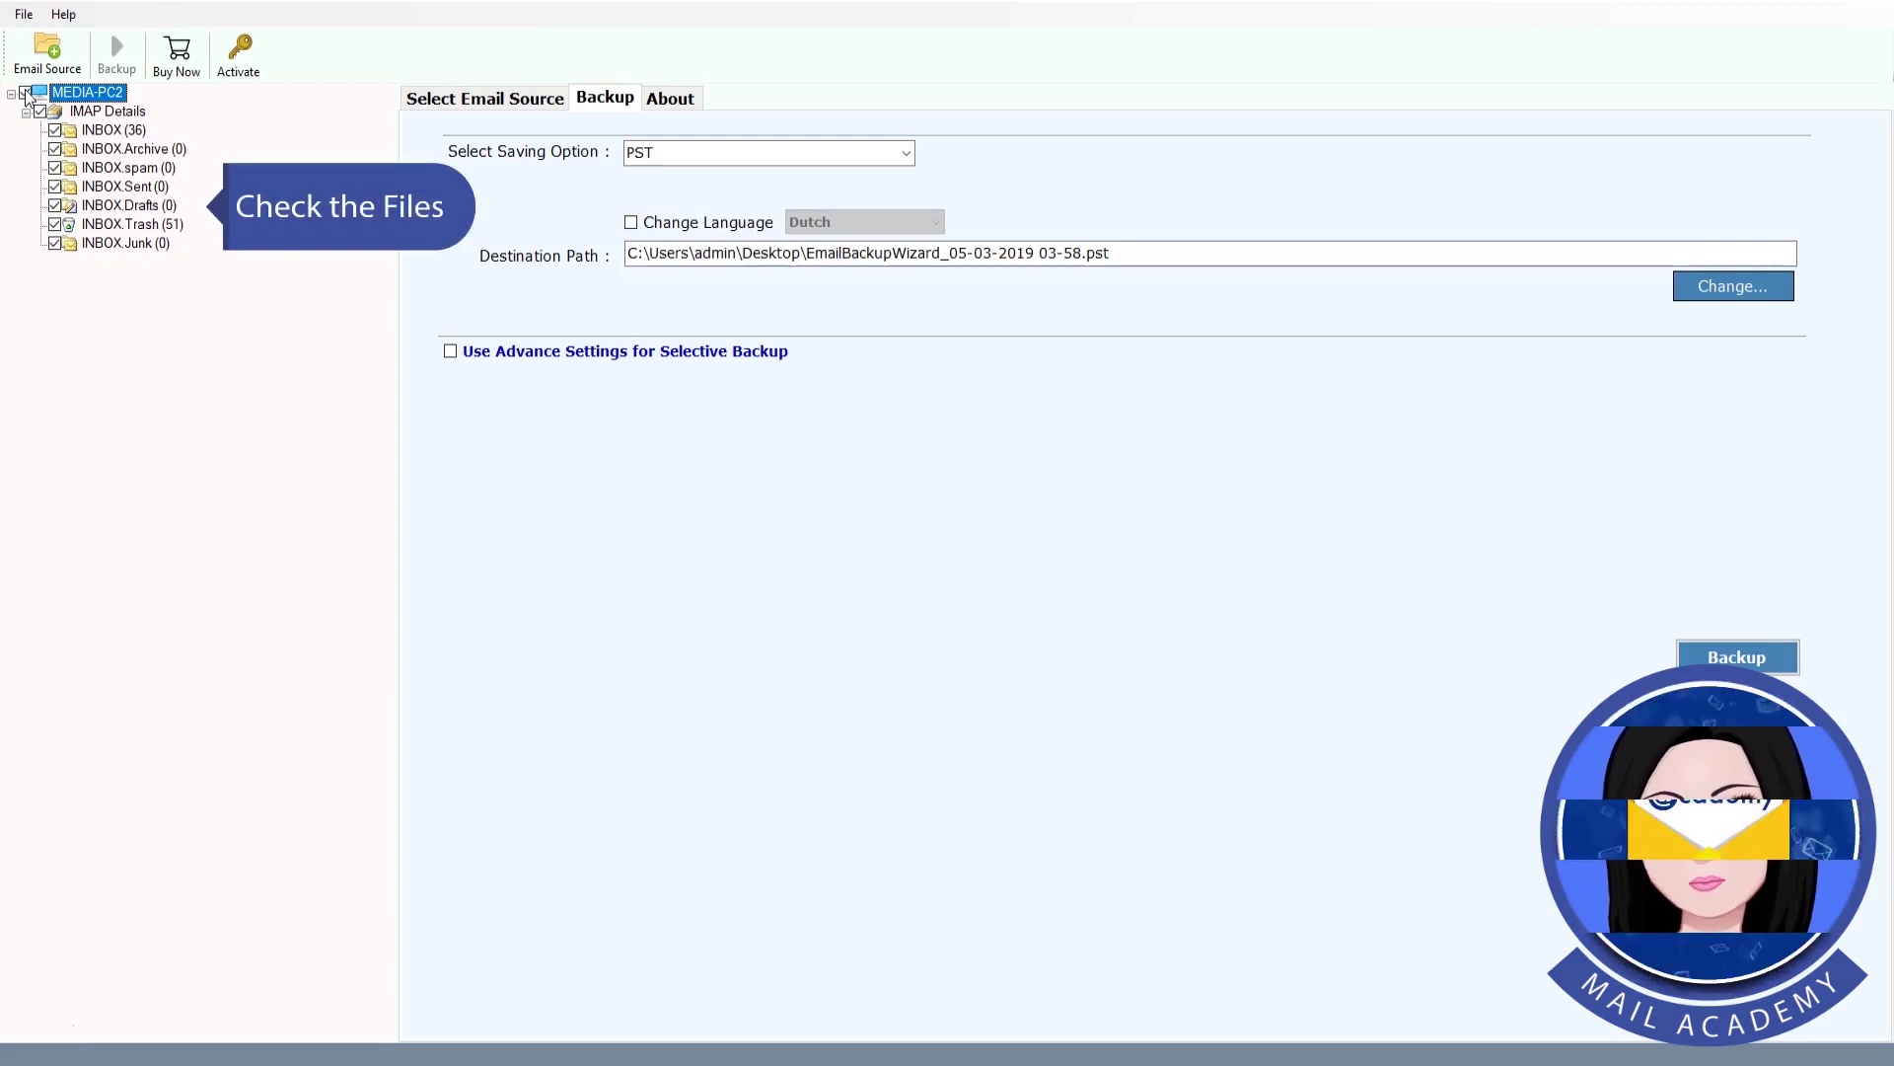
# - Select all mailbox folders under MEDIA-PC2 and choose PST as the saving option
pyautogui.click(26, 94)
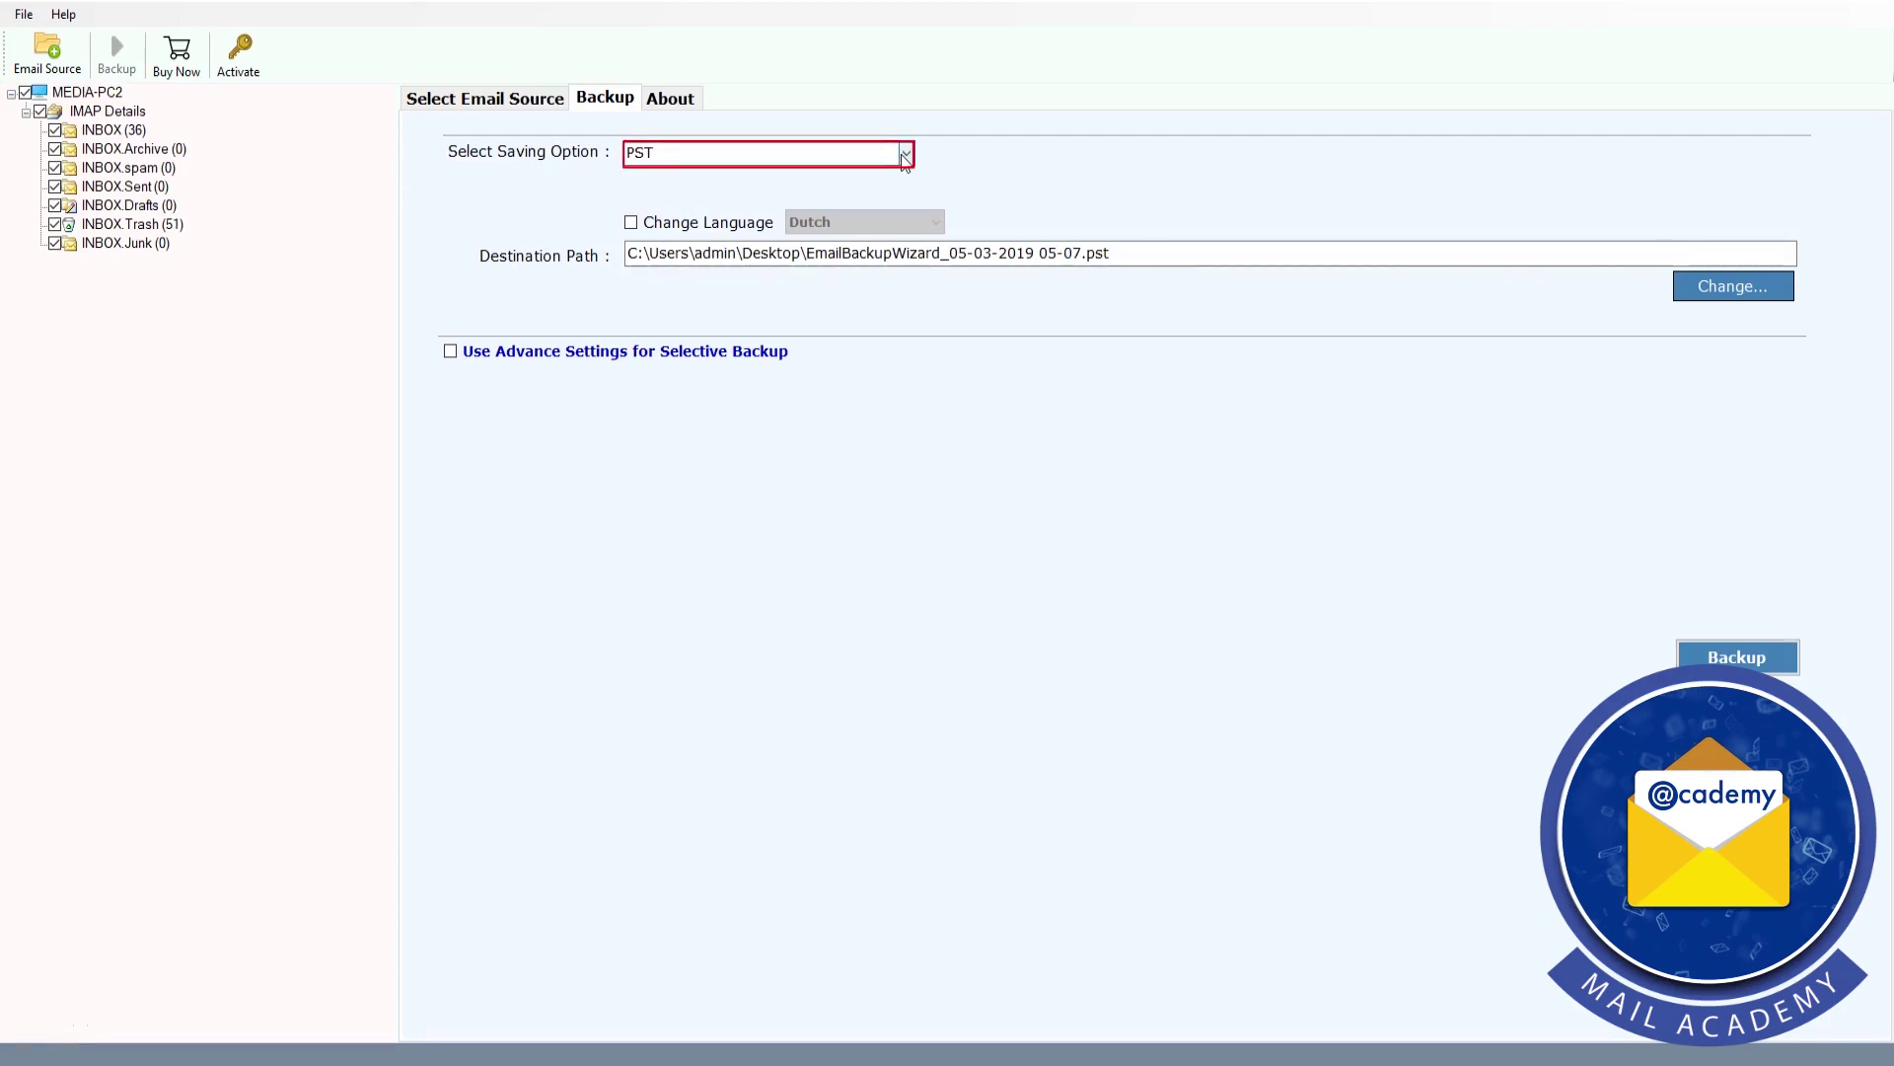
pyautogui.click(905, 155)
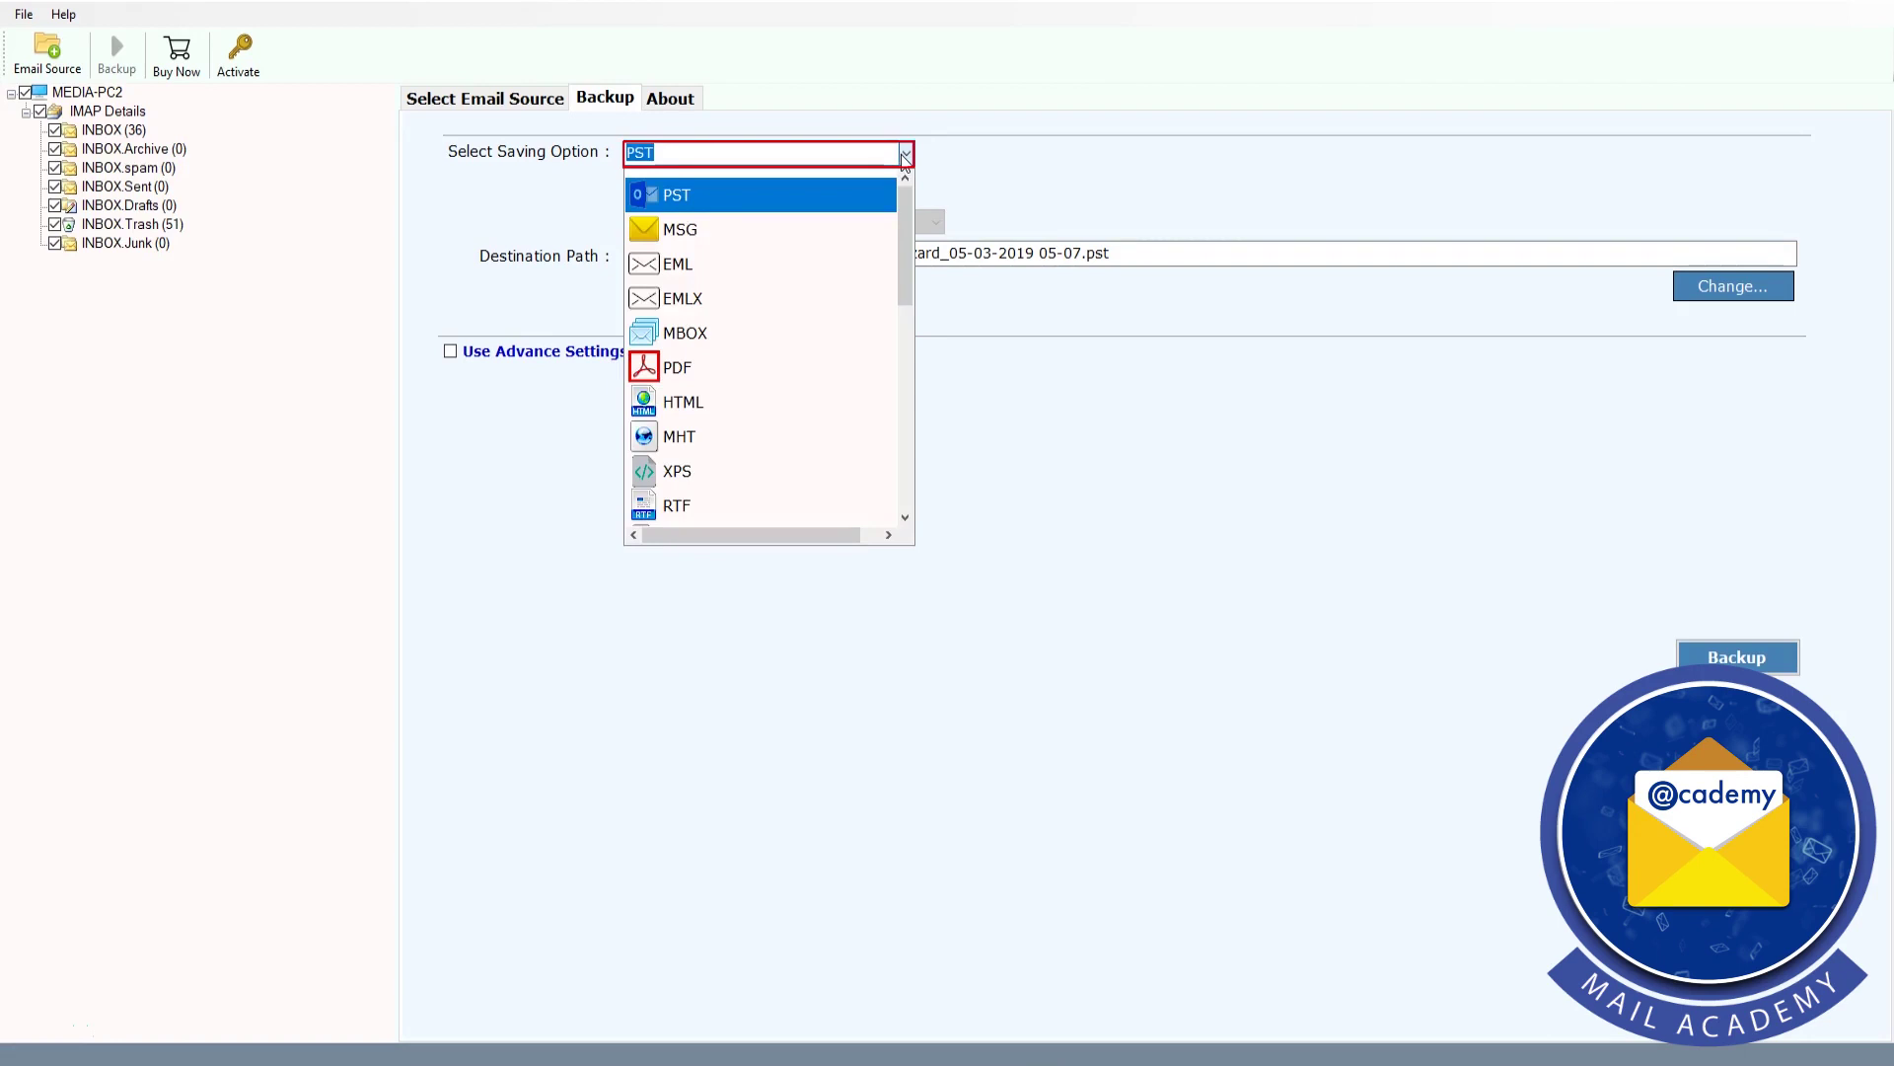
pyautogui.click(870, 199)
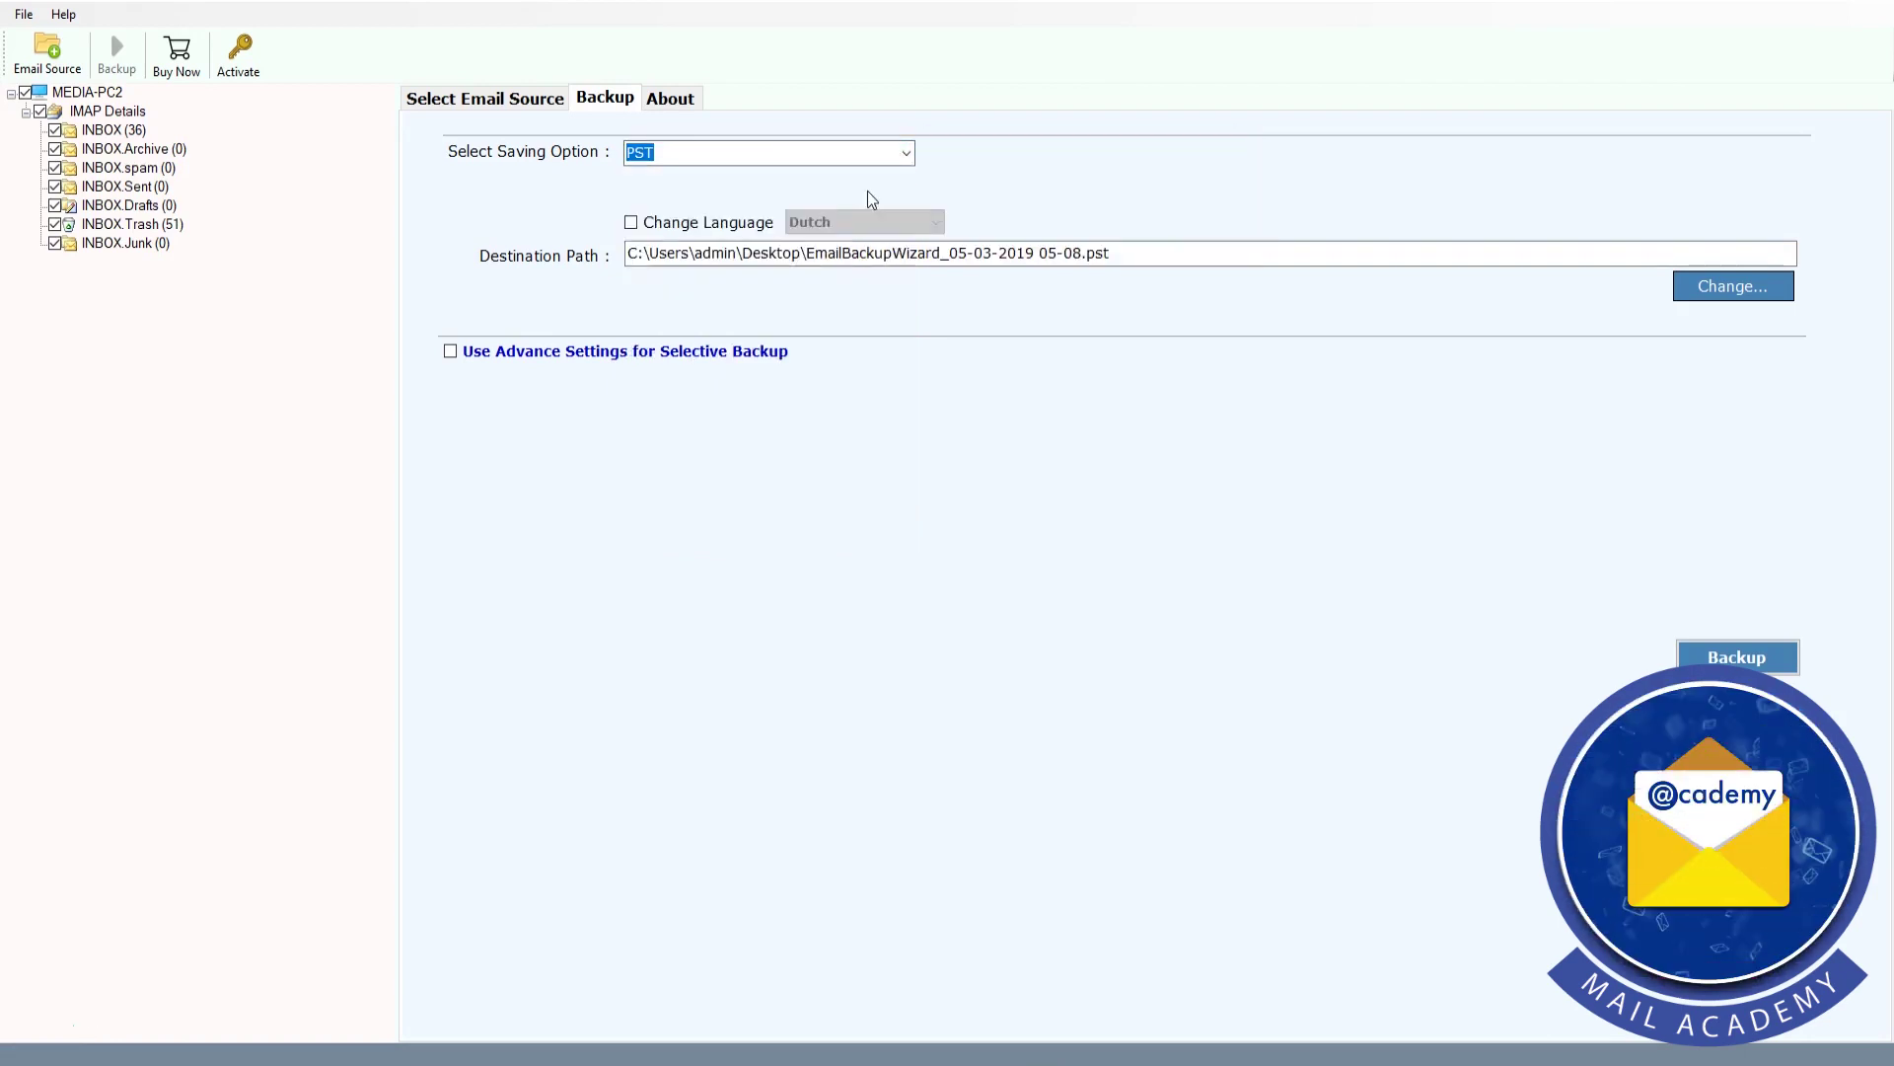
# - Enable Change Language and keep Dutch as the folder language
pyautogui.click(631, 224)
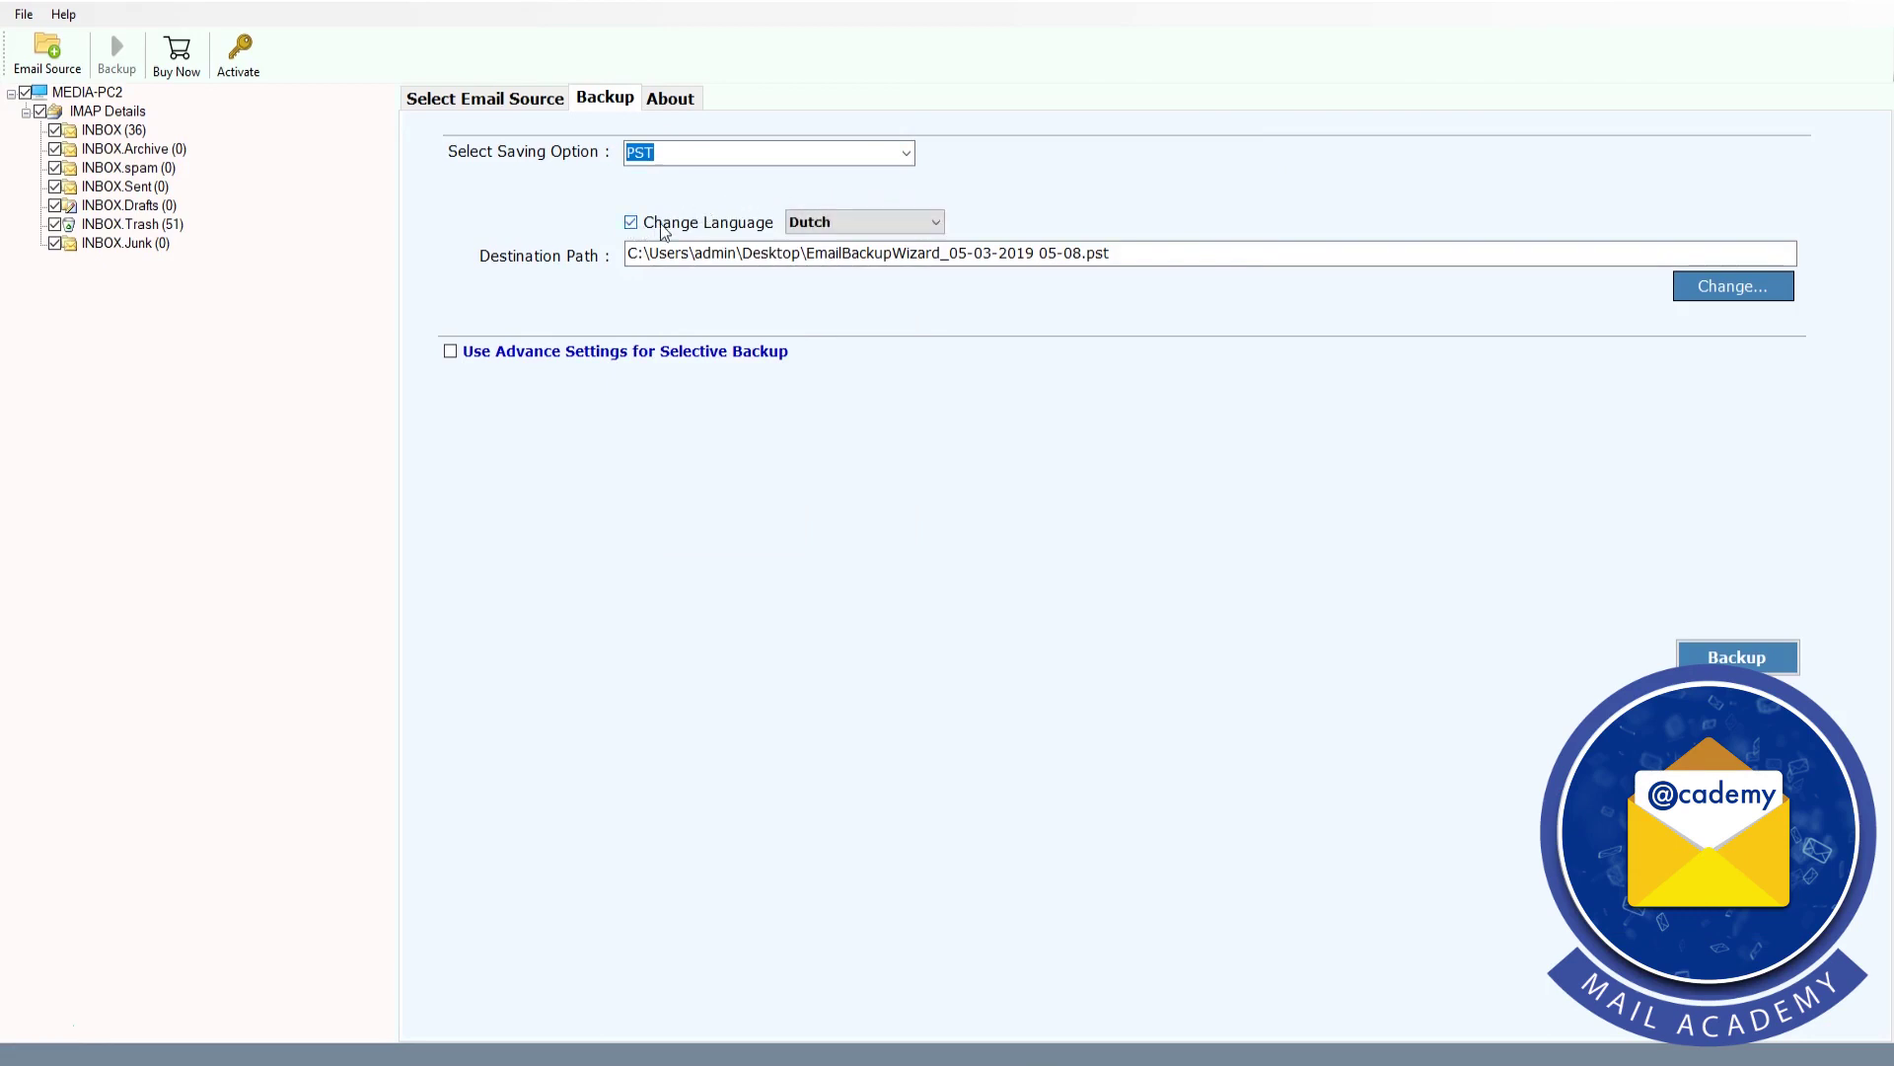
pyautogui.click(940, 223)
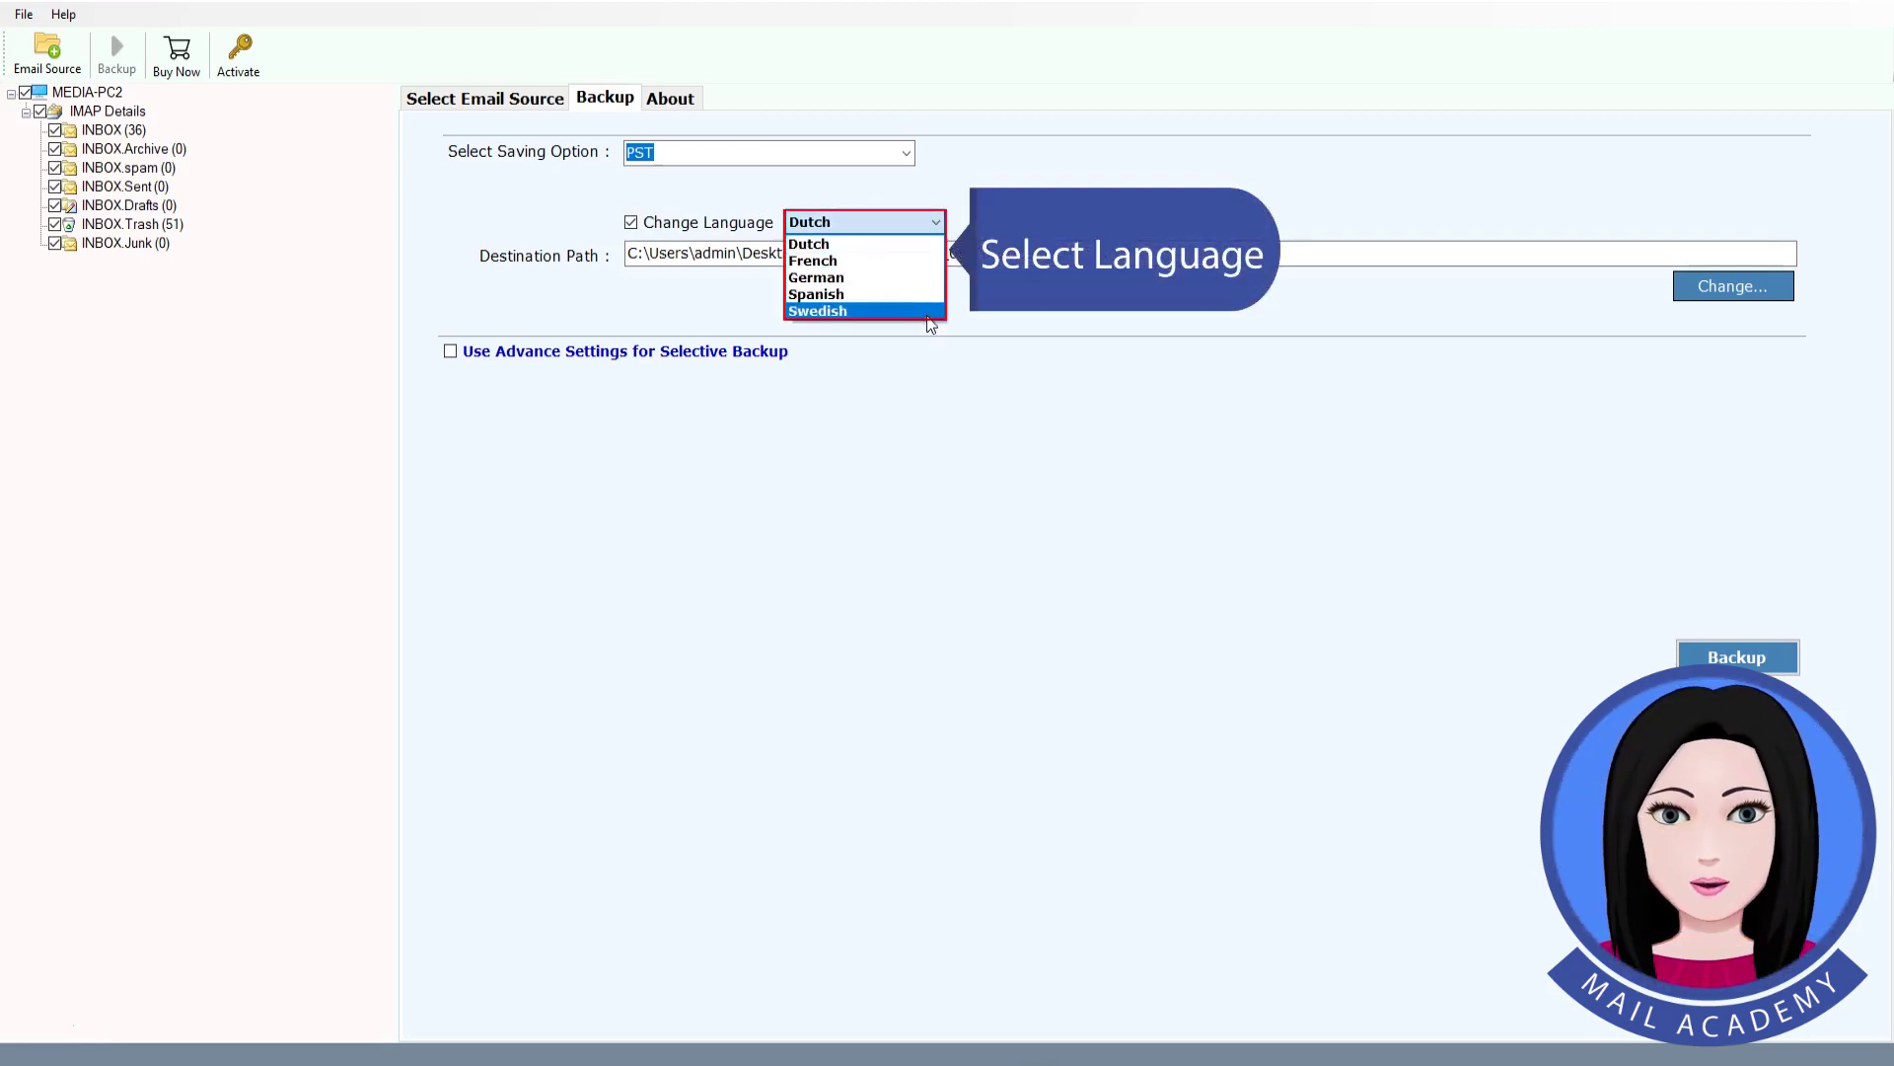
pyautogui.click(928, 246)
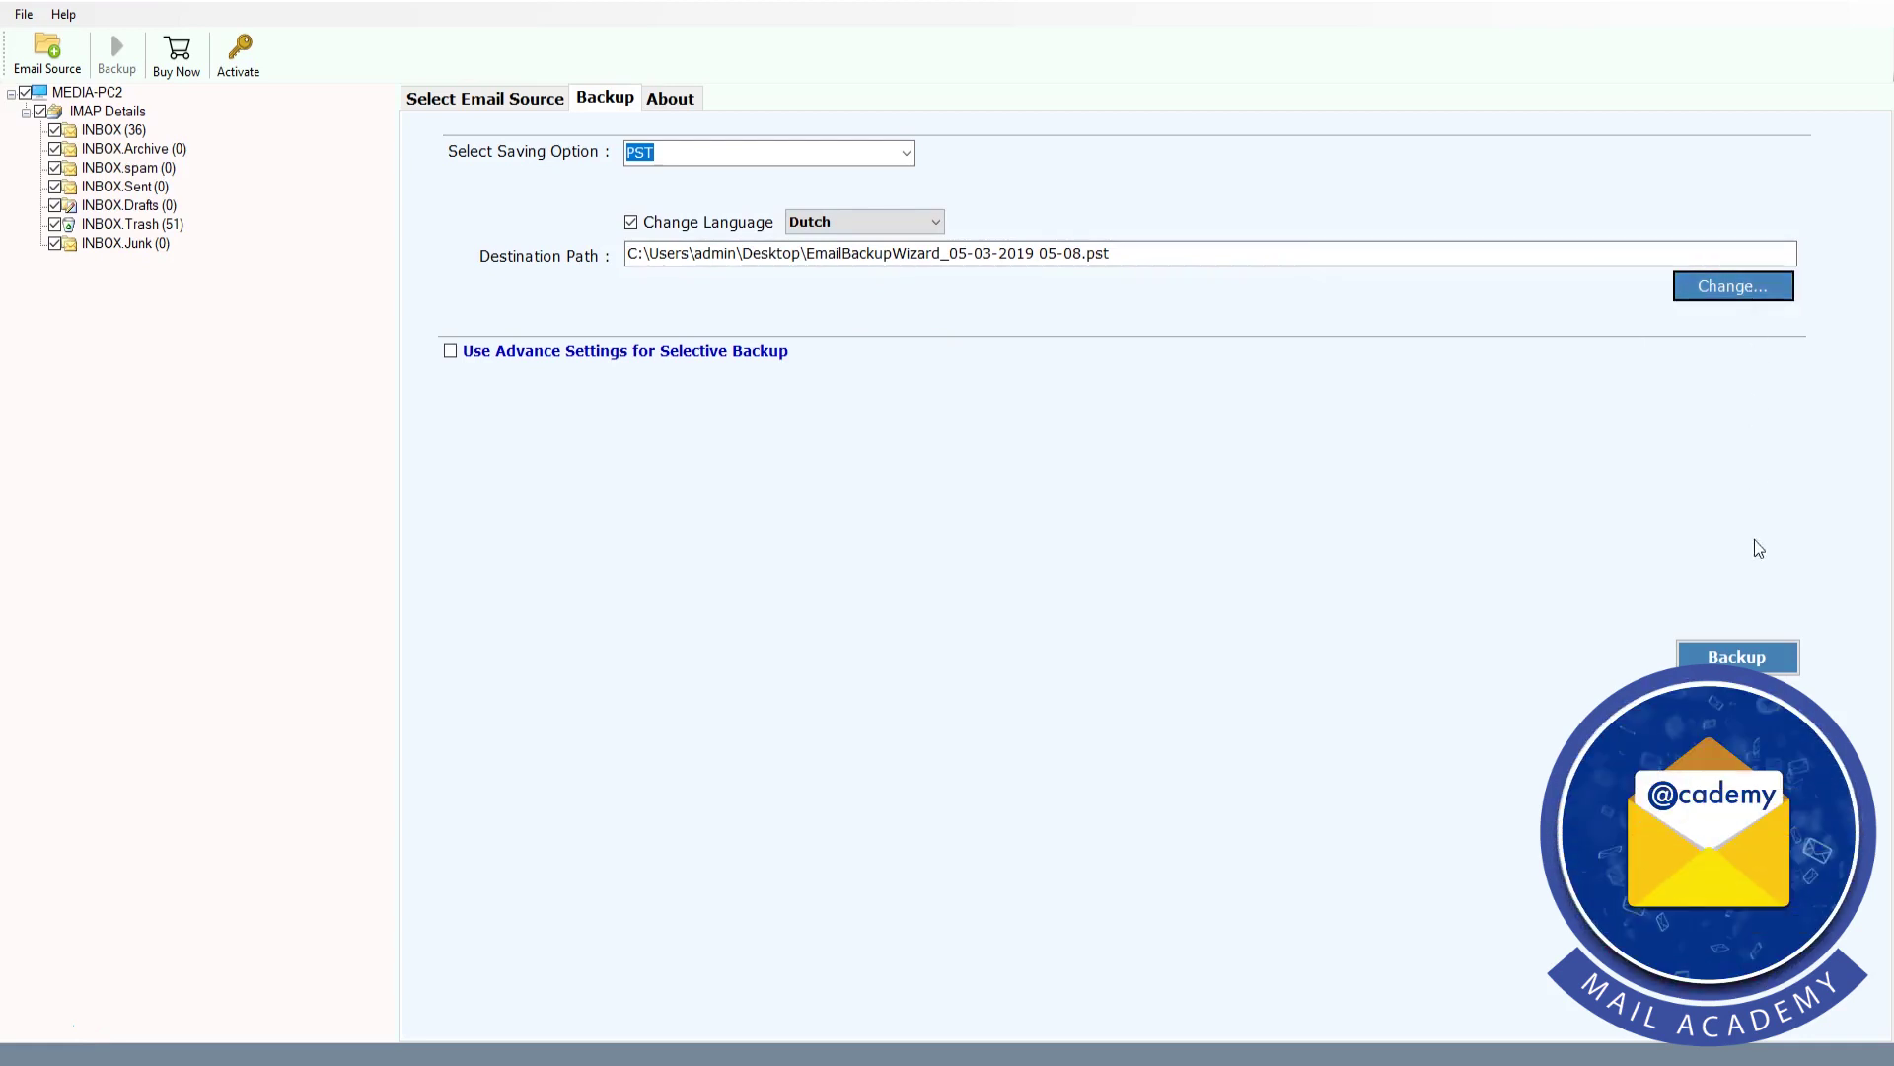
# - Run the PST backup and dismiss the conversion-completed and trial-edition messages
pyautogui.click(1763, 667)
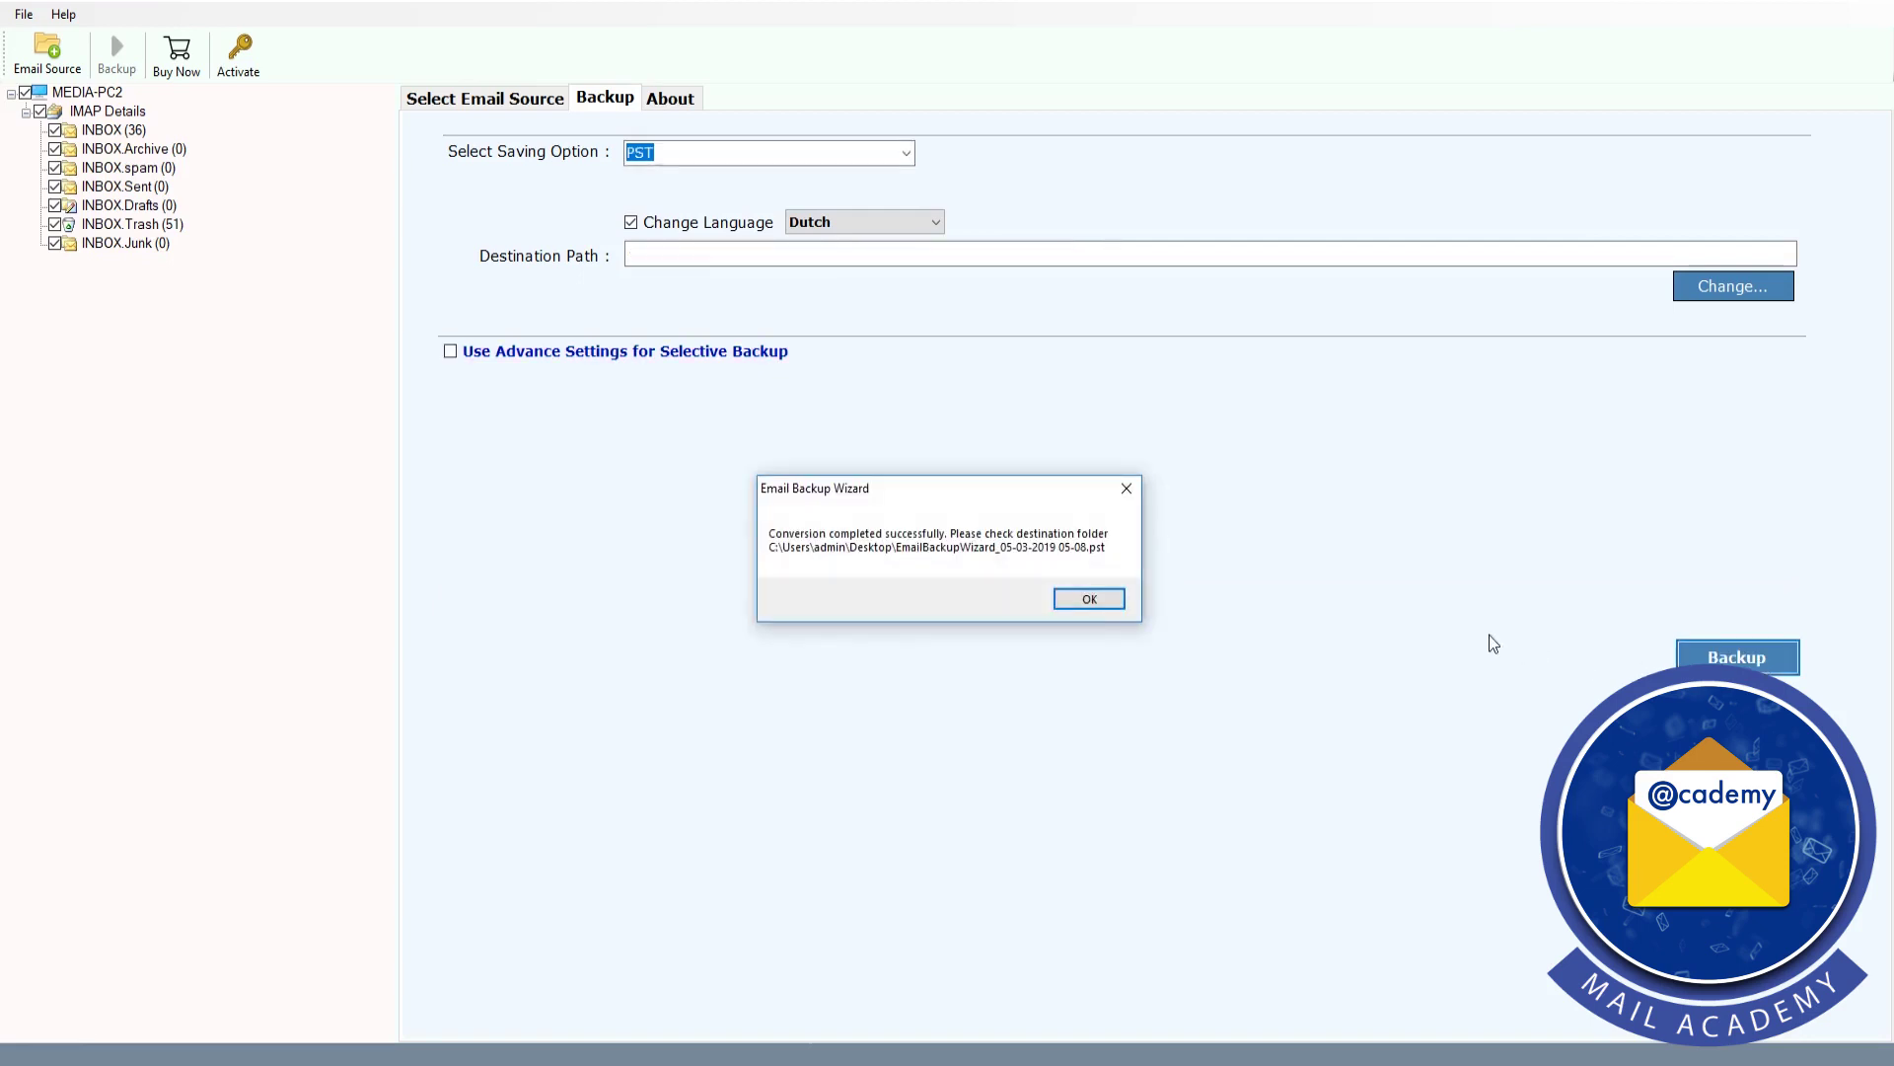
pyautogui.click(1090, 598)
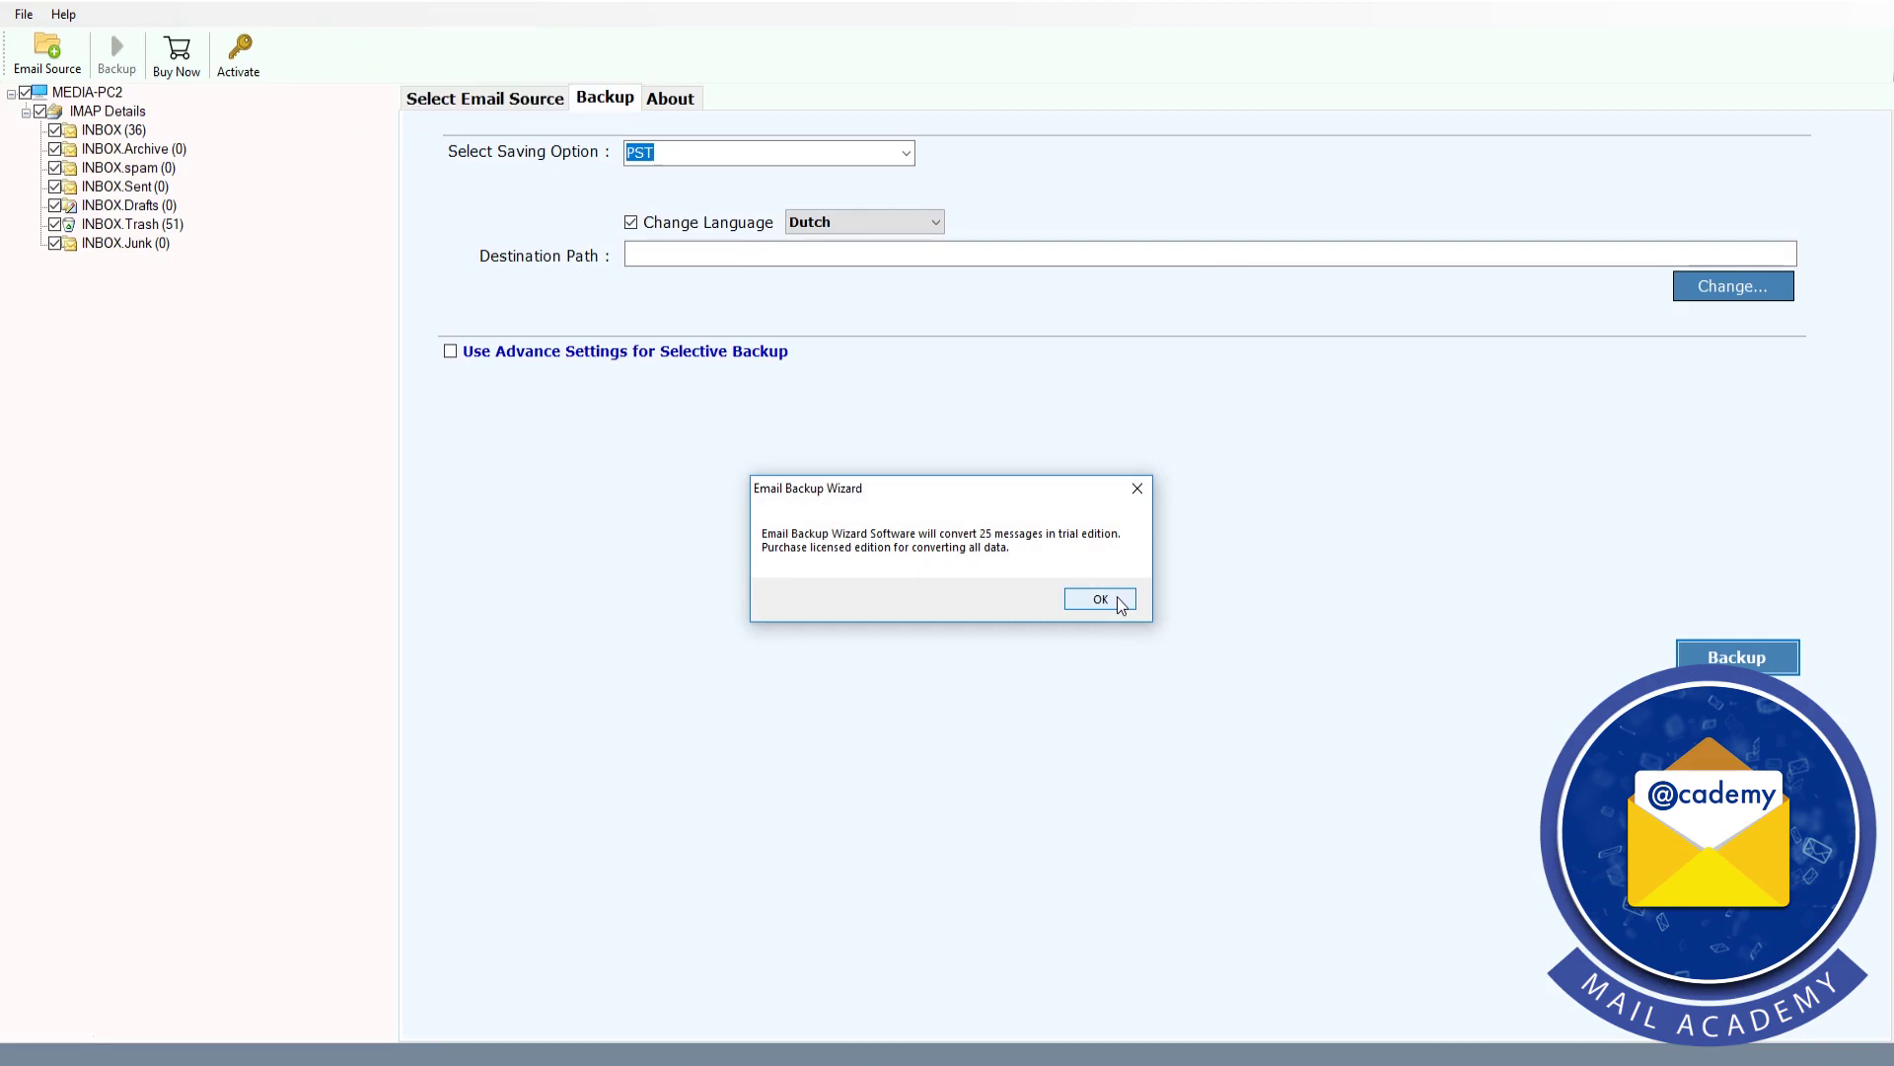
pyautogui.click(1100, 599)
pyautogui.press('XF86AudioRaiseVolume')
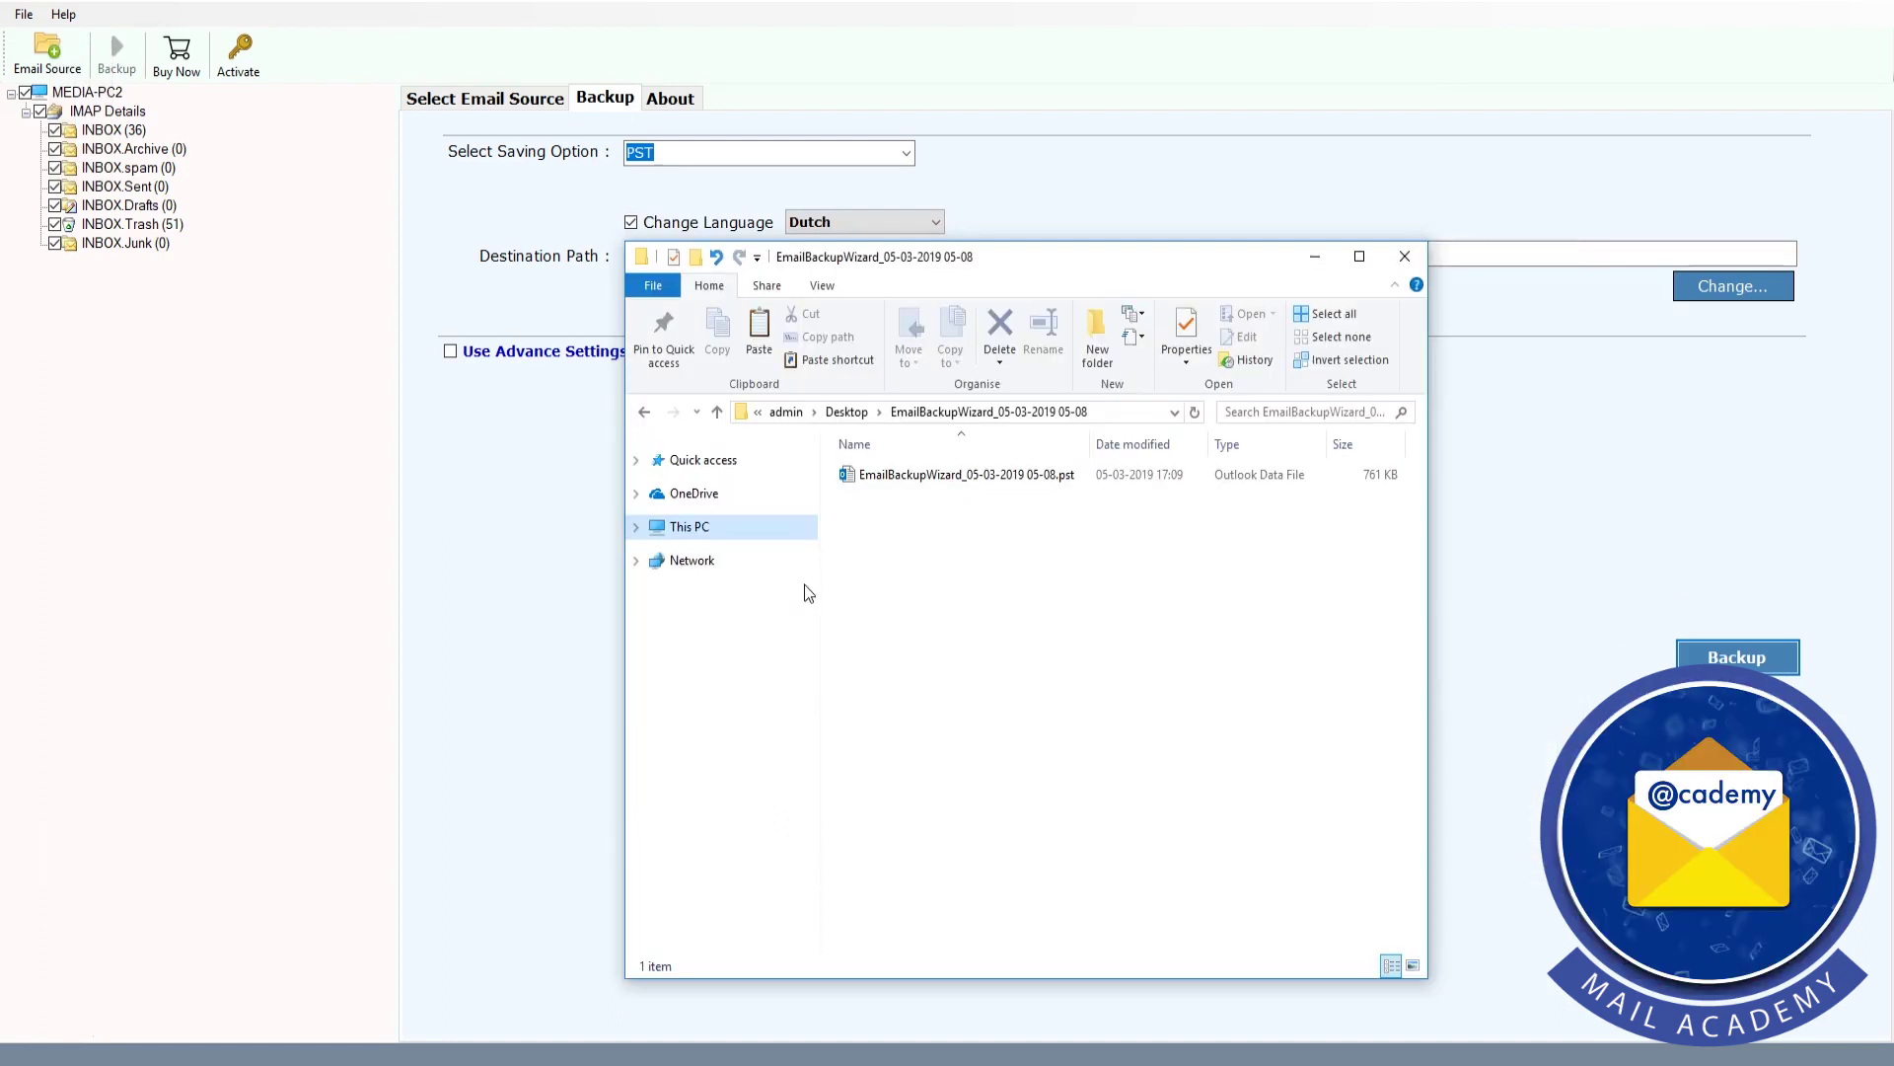
pyautogui.click(884, 478)
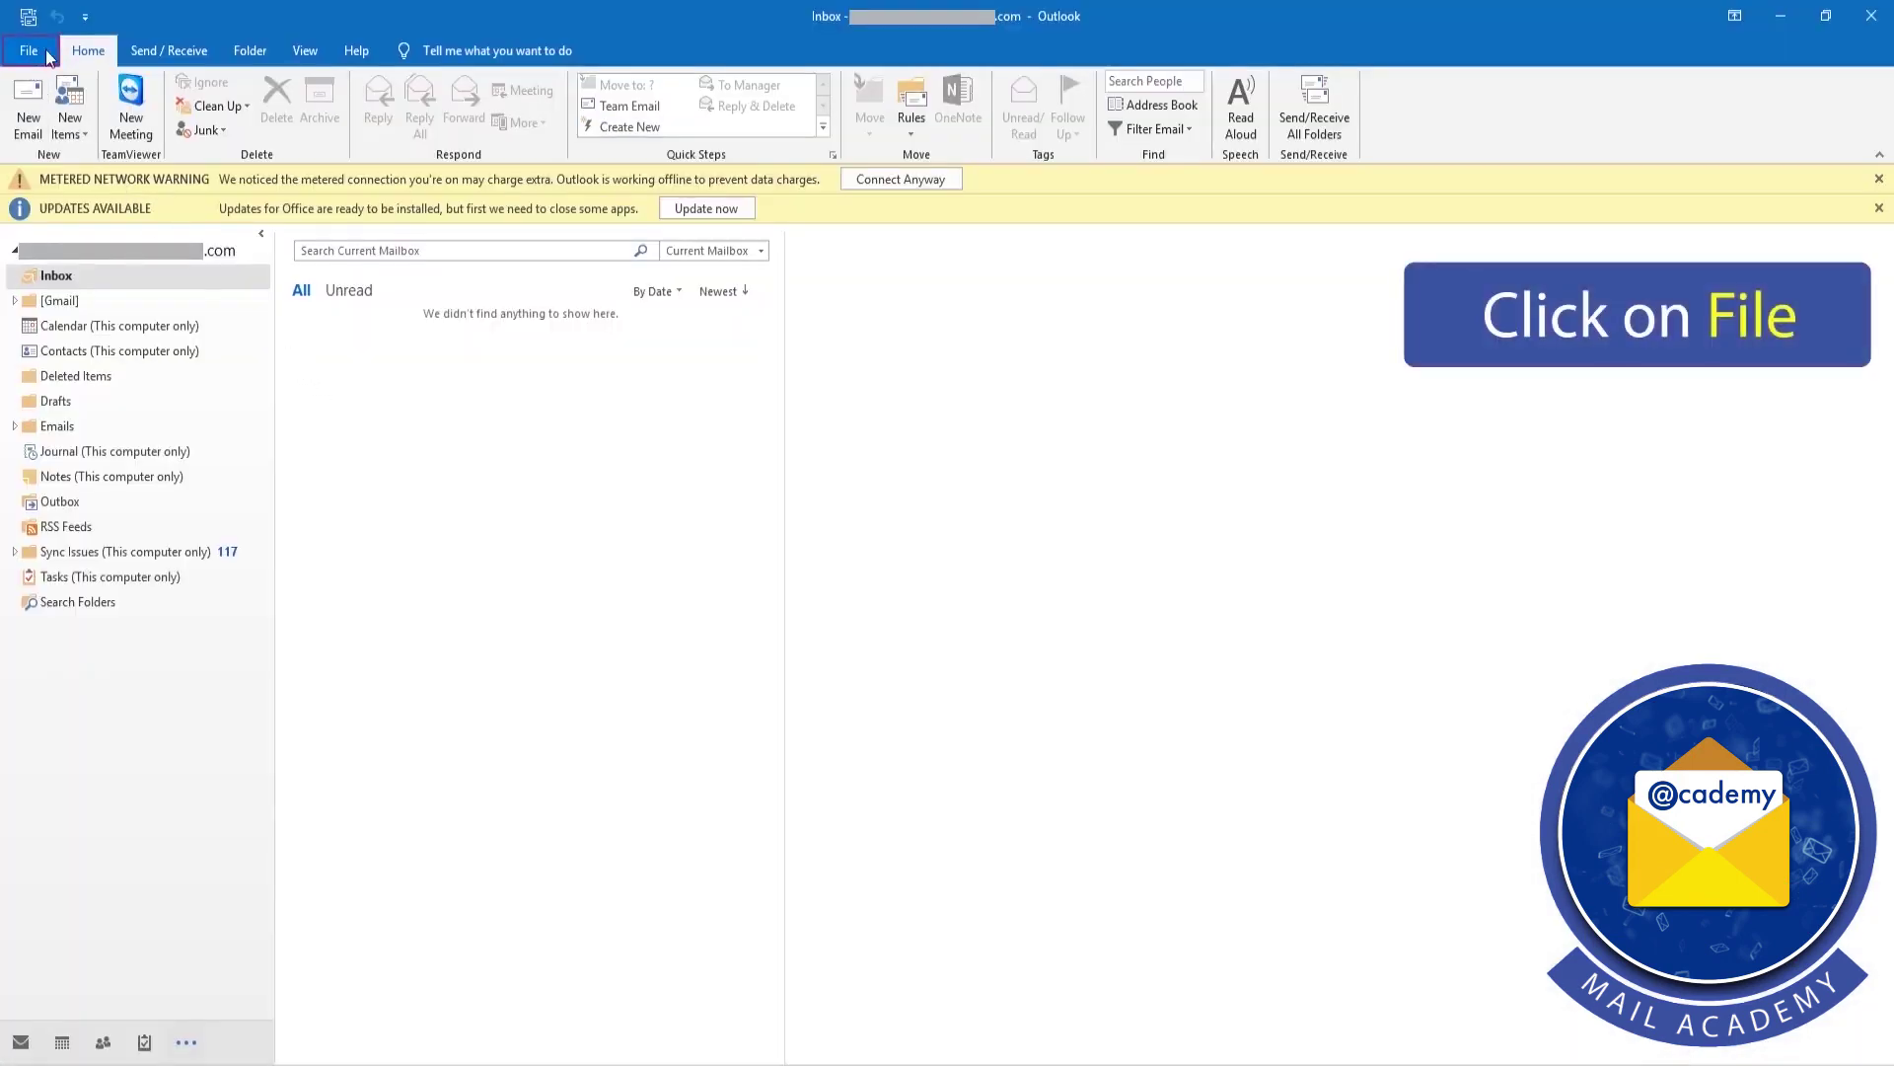
pyautogui.click(29, 51)
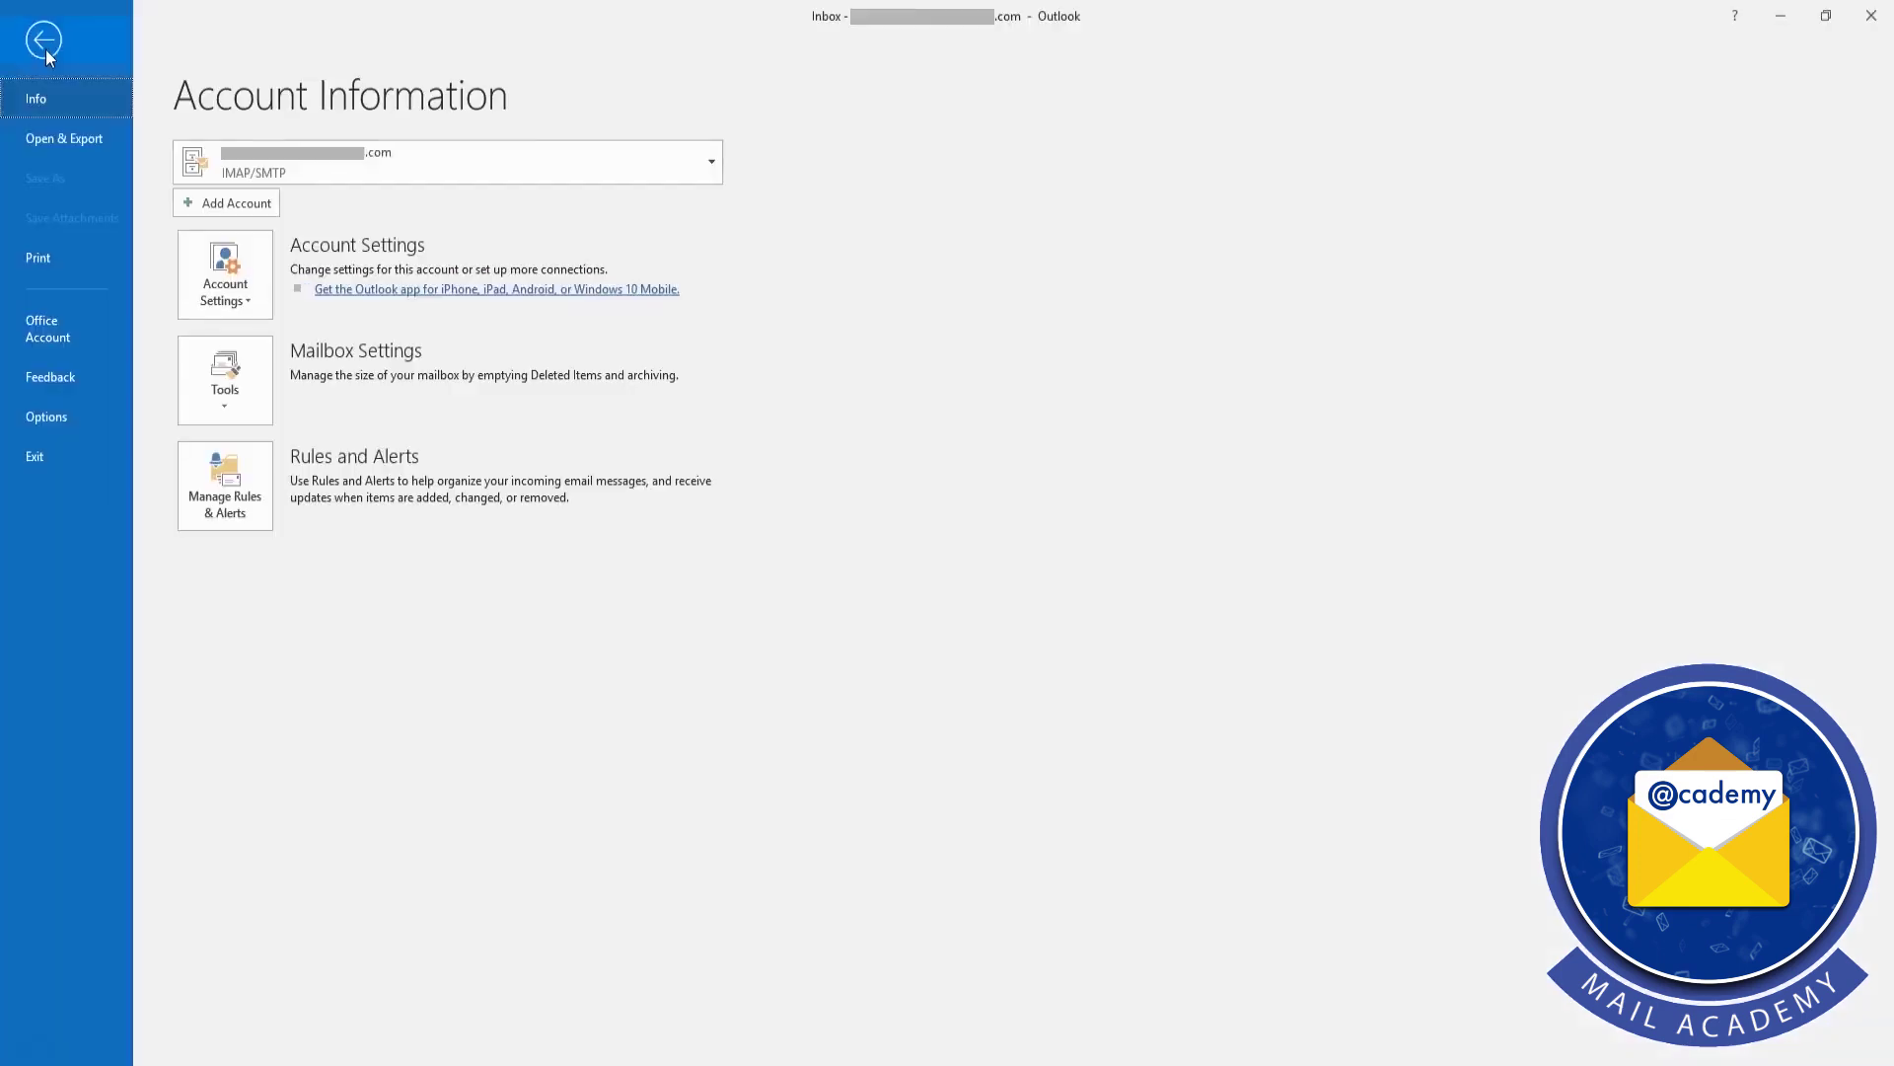
pyautogui.click(55, 144)
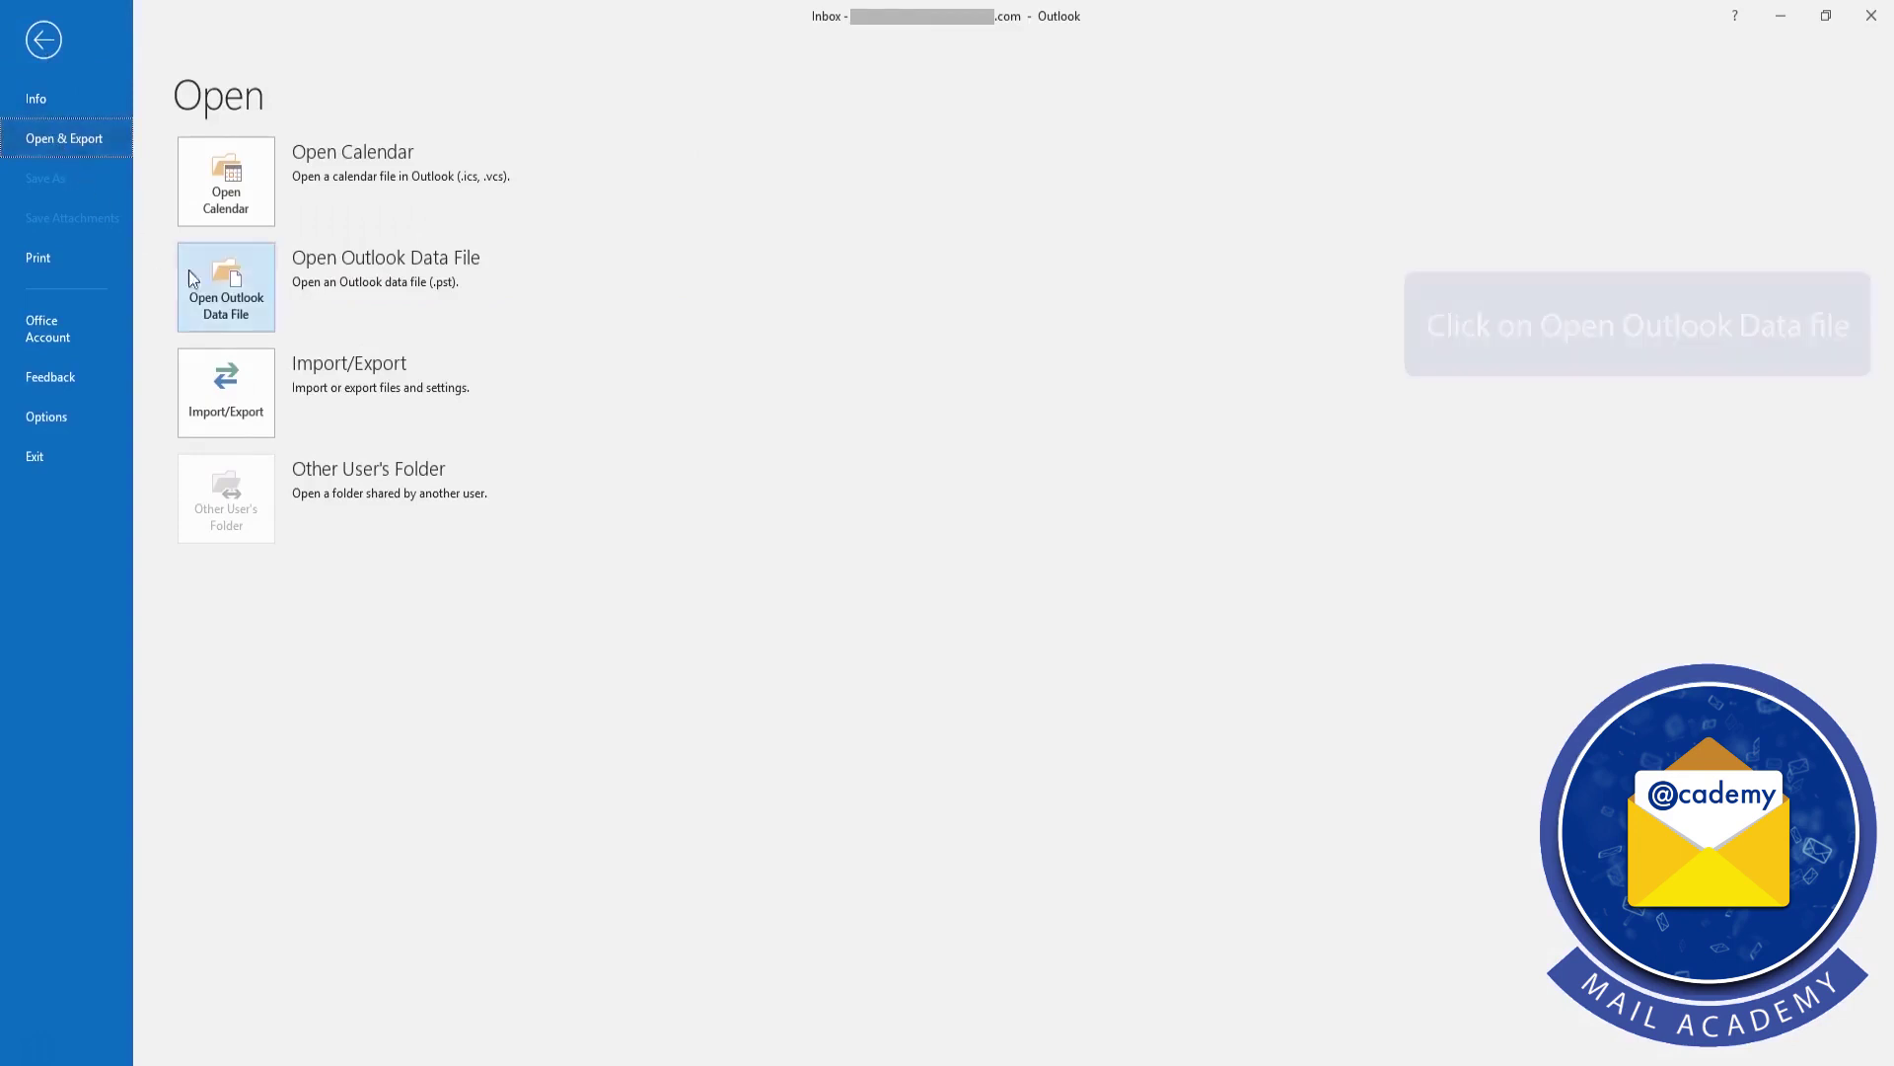
pyautogui.click(232, 303)
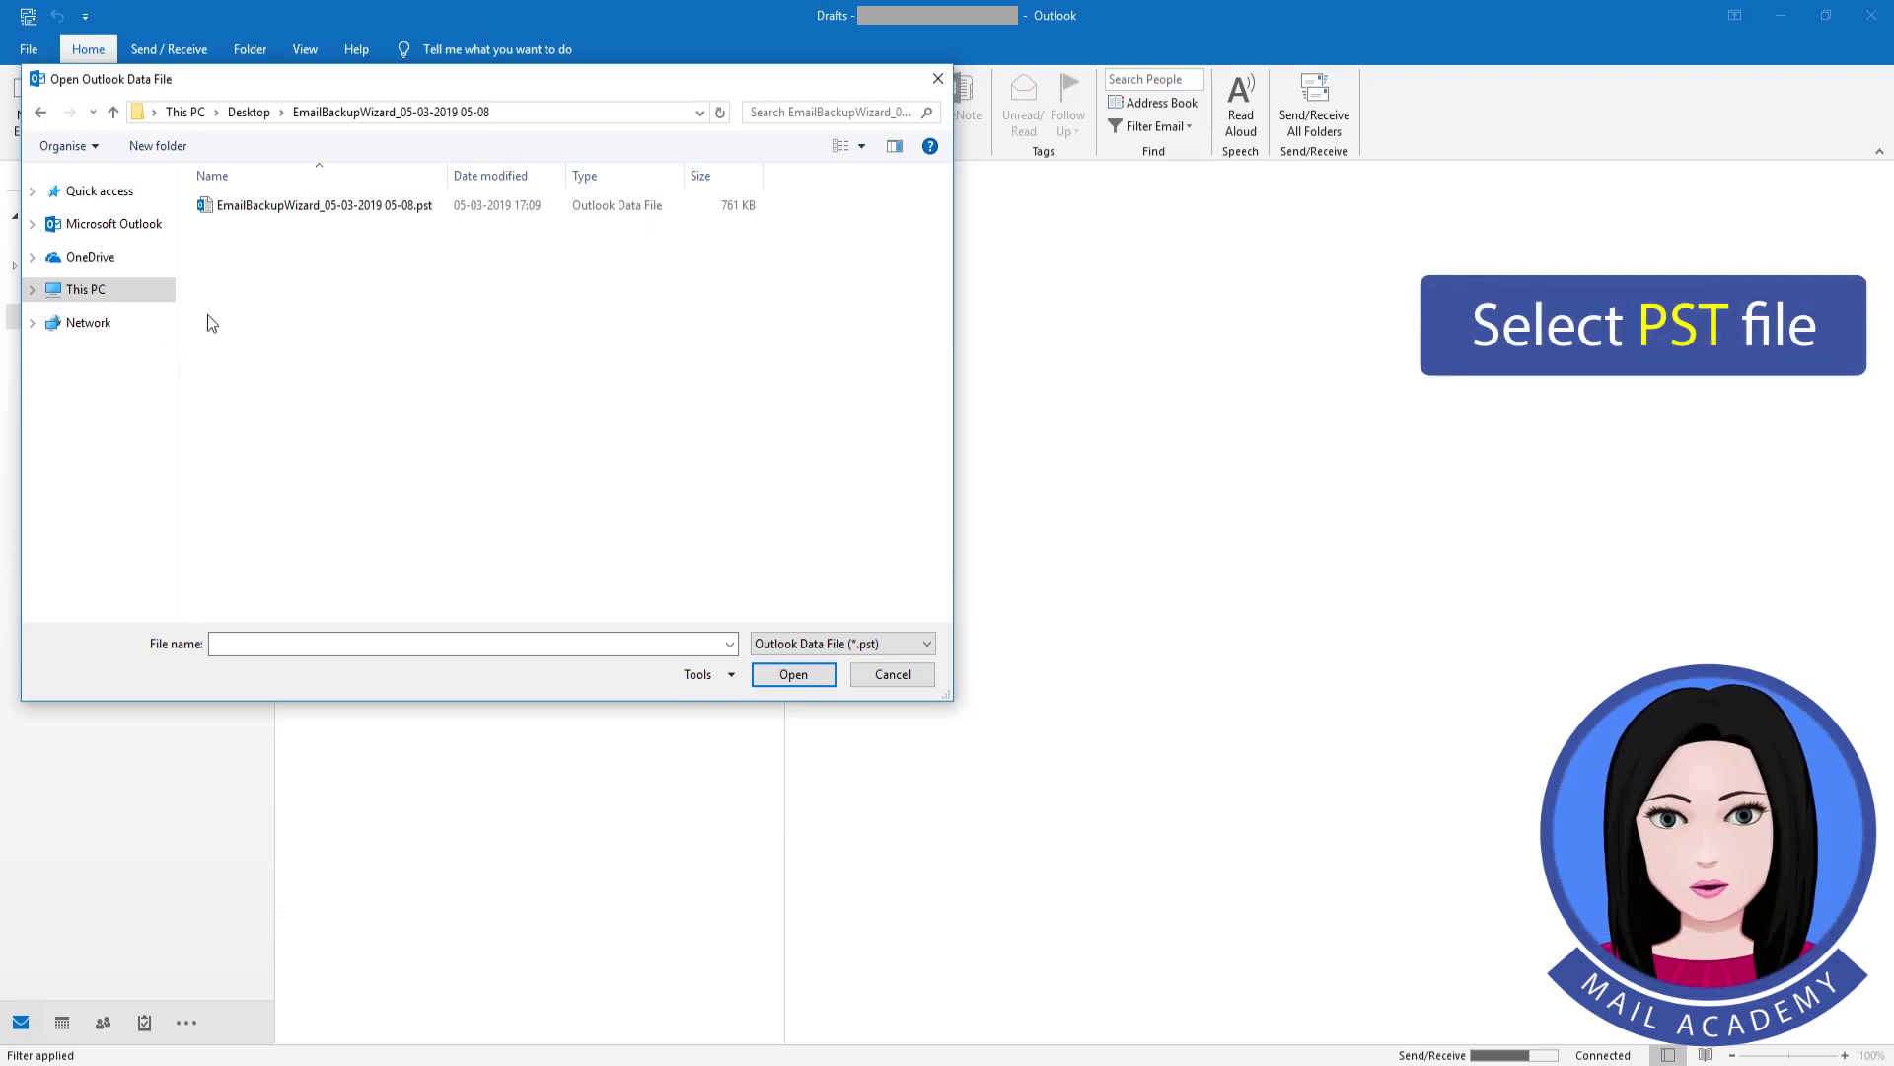
pyautogui.click(265, 210)
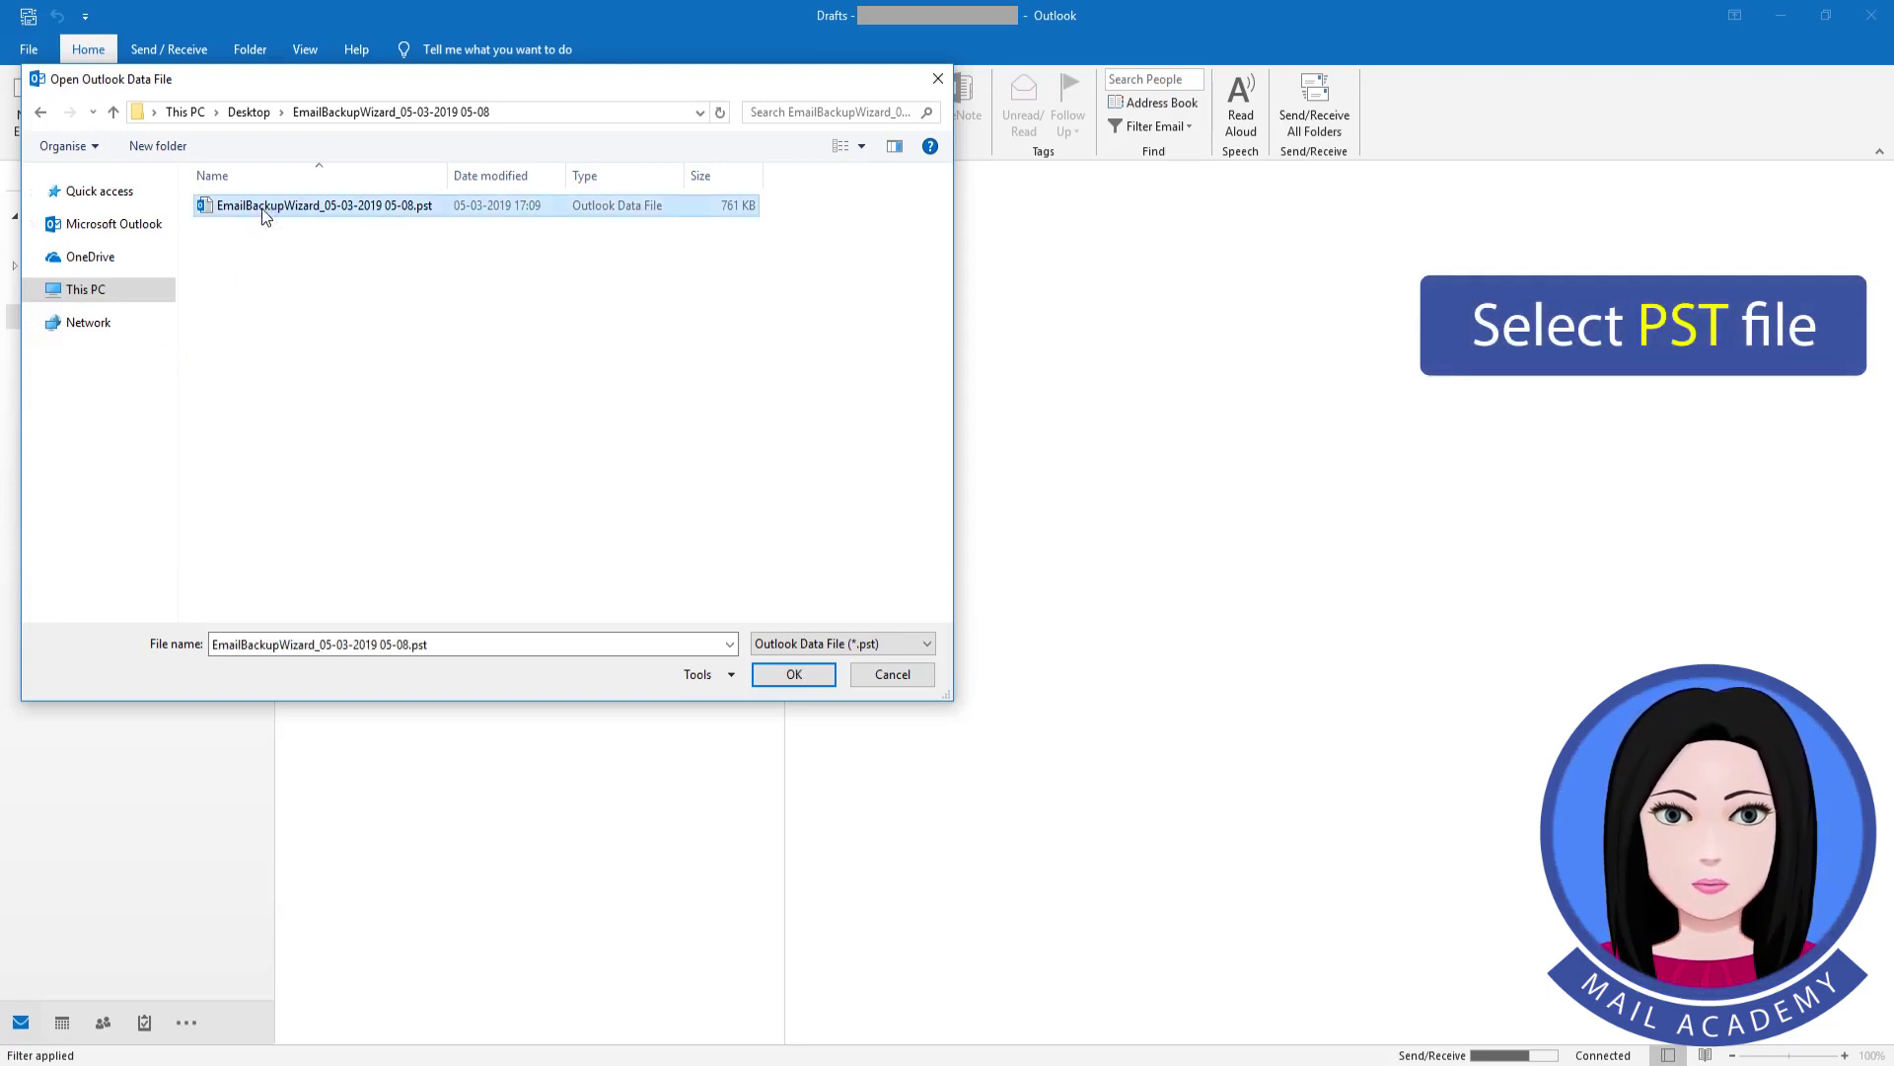
# - Open the PST, expand its EmailBackupWizard folder tree and view Postvak IN
pyautogui.click(815, 673)
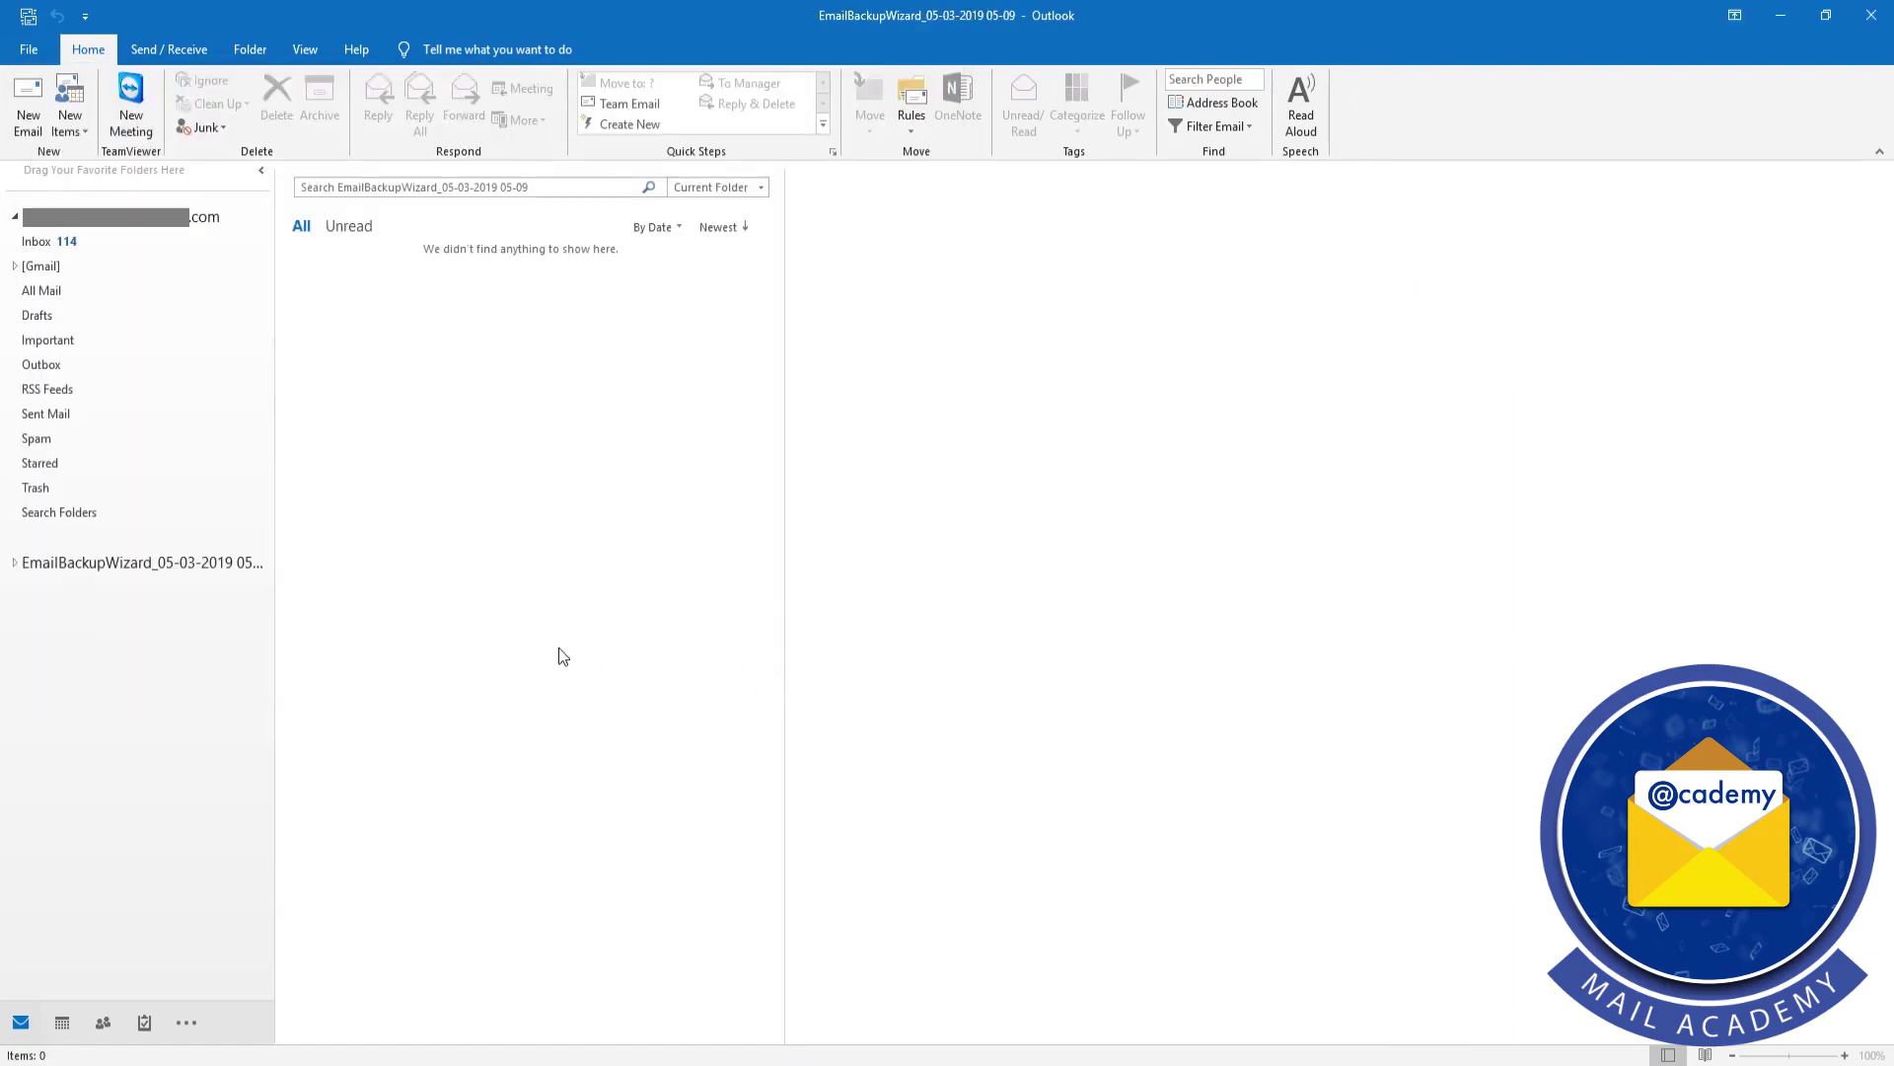
pyautogui.click(16, 565)
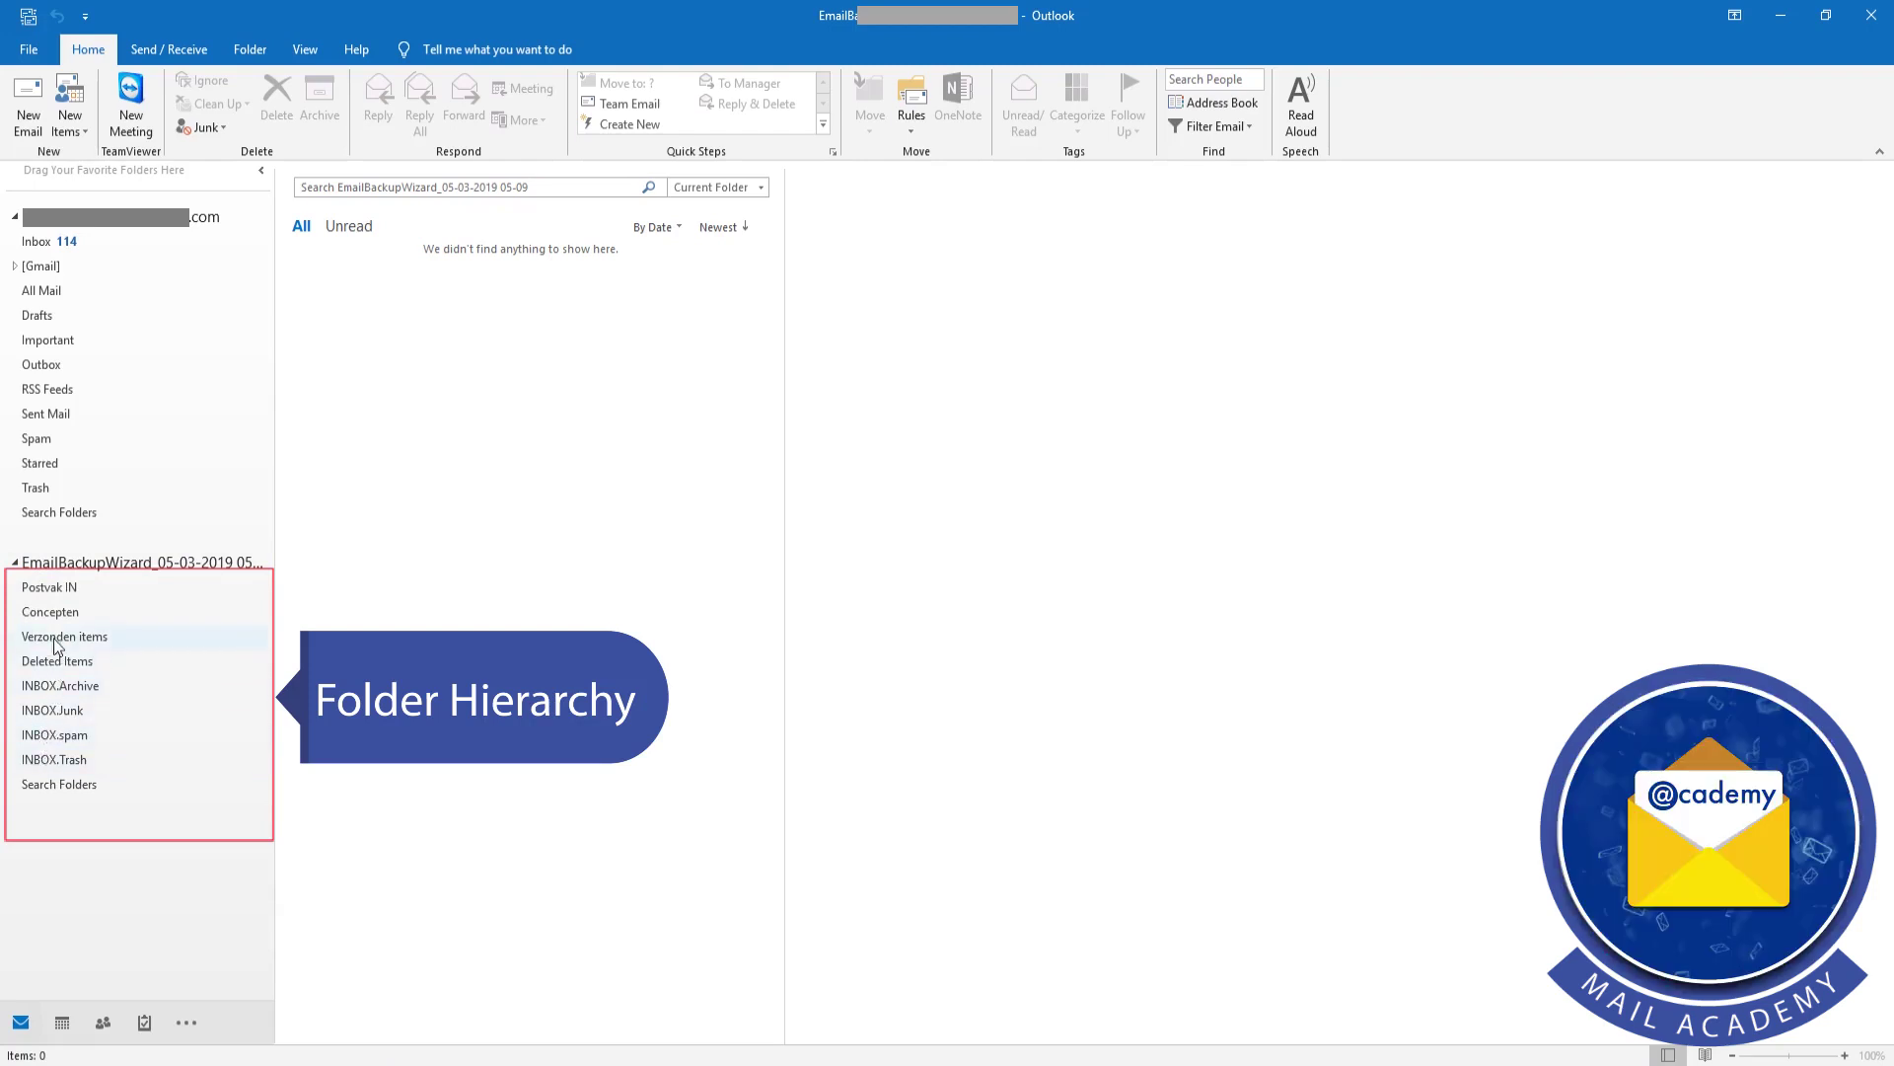
pyautogui.click(84, 589)
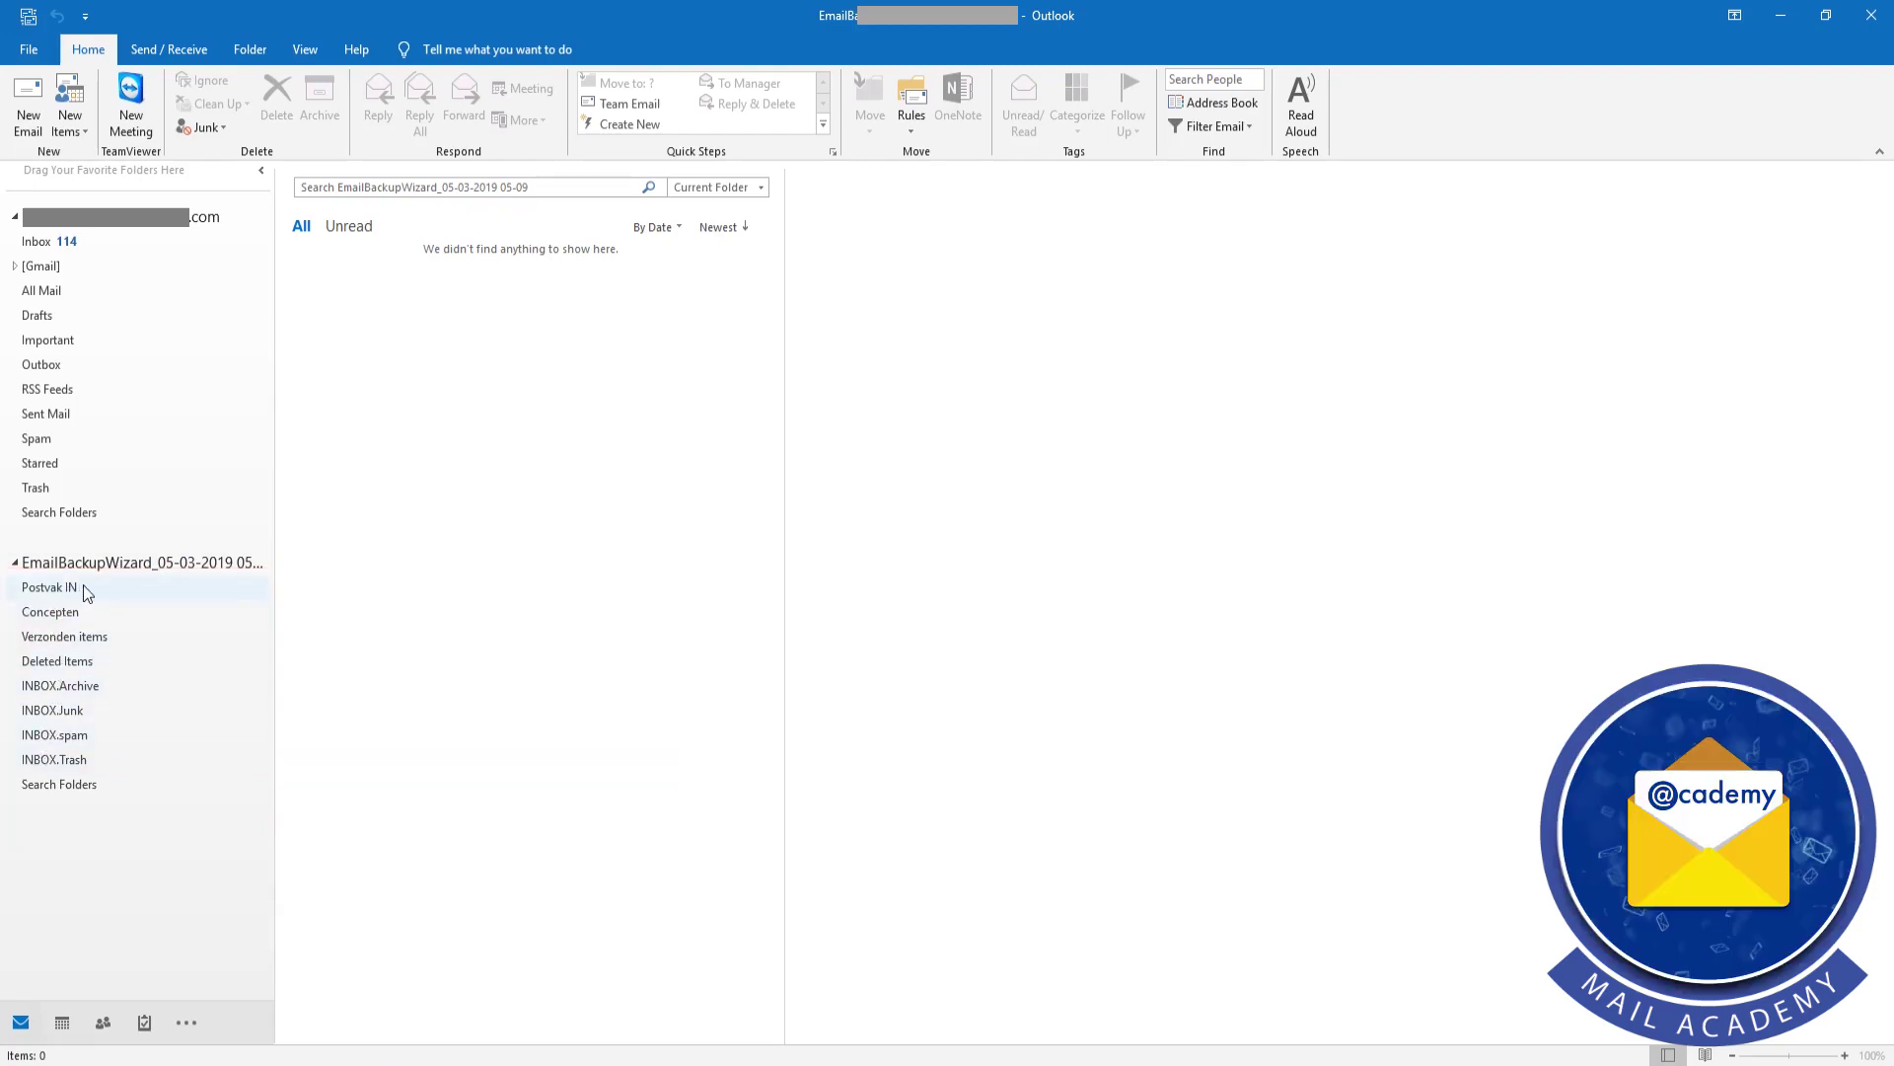